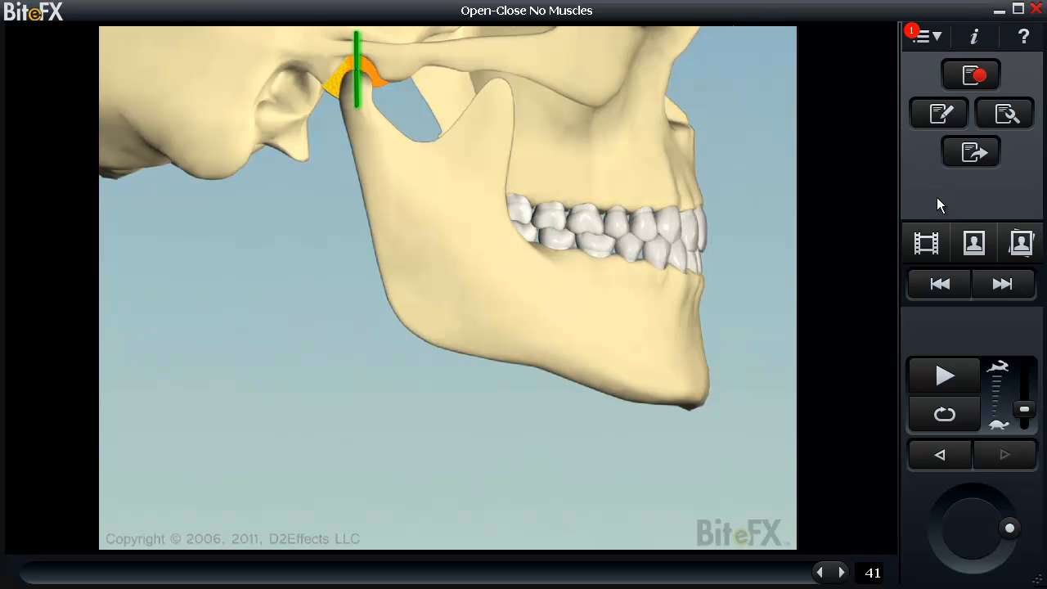
# - Look through the animation library, the picture library and the picture folders
pyautogui.click(926, 244)
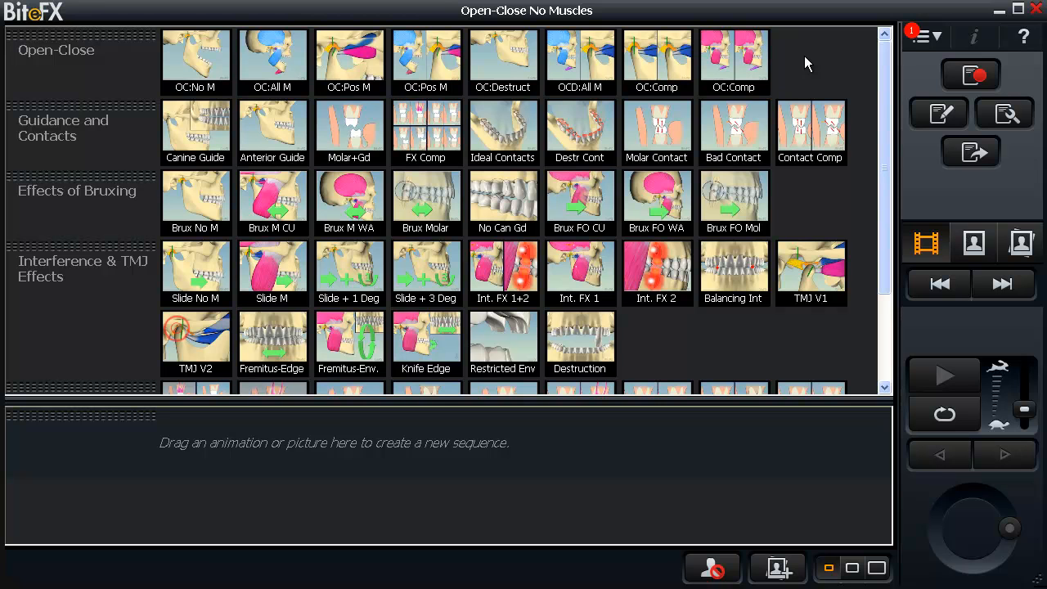
pyautogui.click(973, 242)
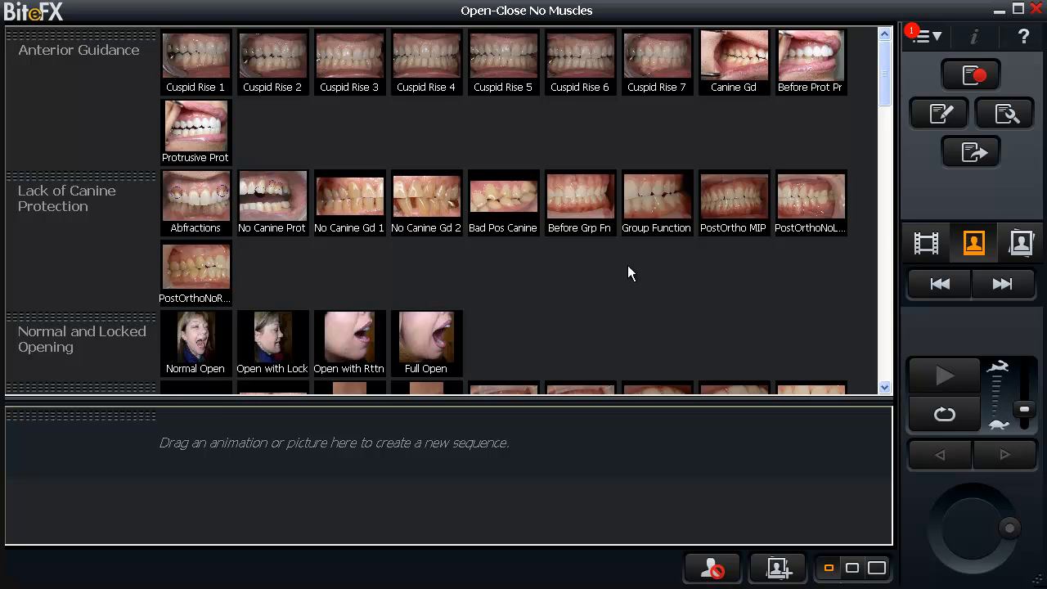
pyautogui.click(1021, 242)
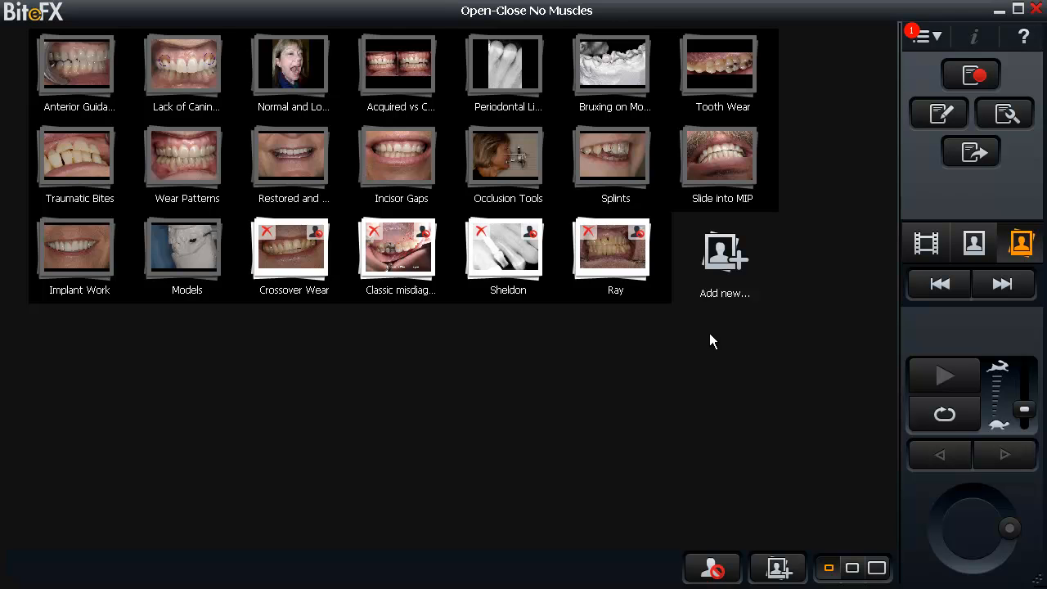
# - View the OC:No M animation and the No Canine Prot picture at full size
pyautogui.click(925, 238)
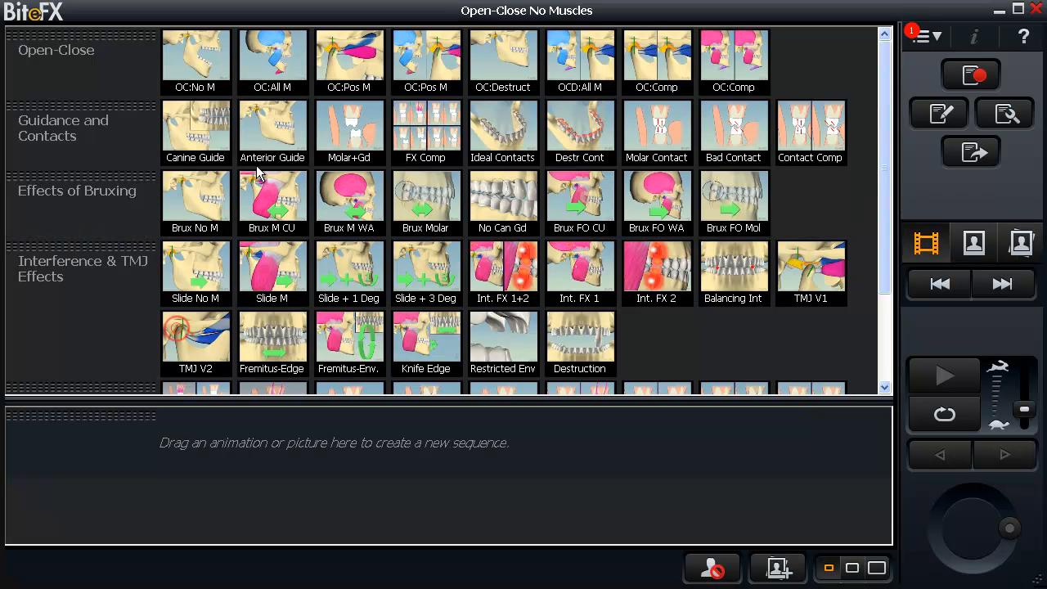
pyautogui.doubleClick(201, 63)
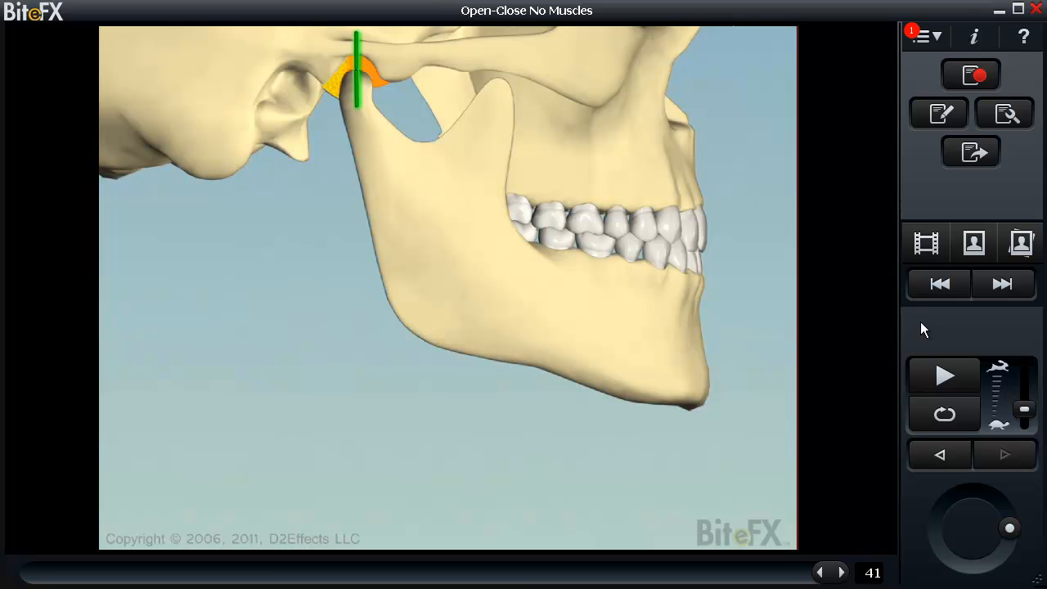
pyautogui.click(974, 242)
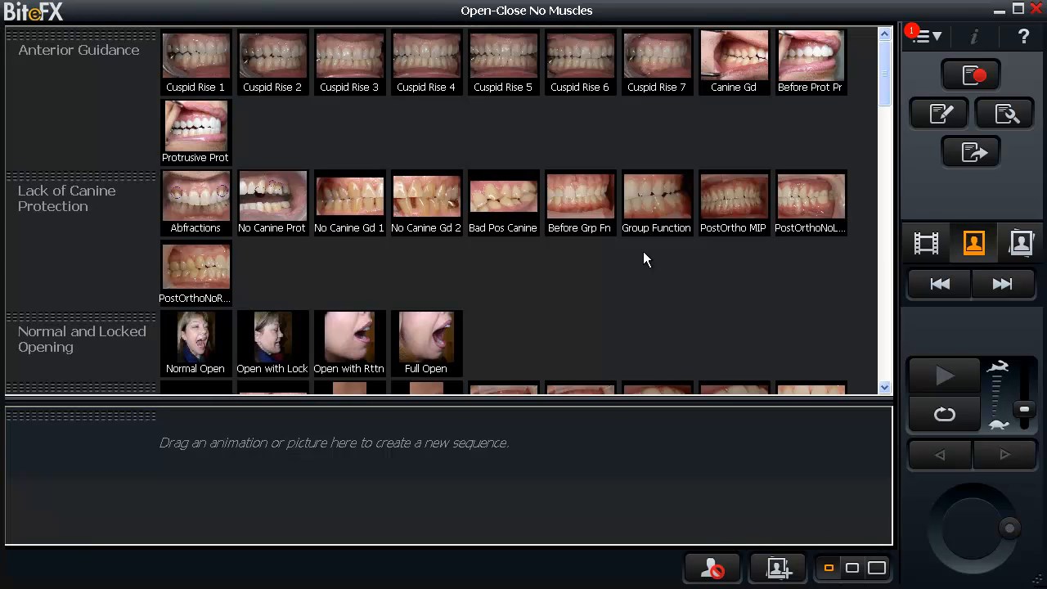
pyautogui.doubleClick(290, 225)
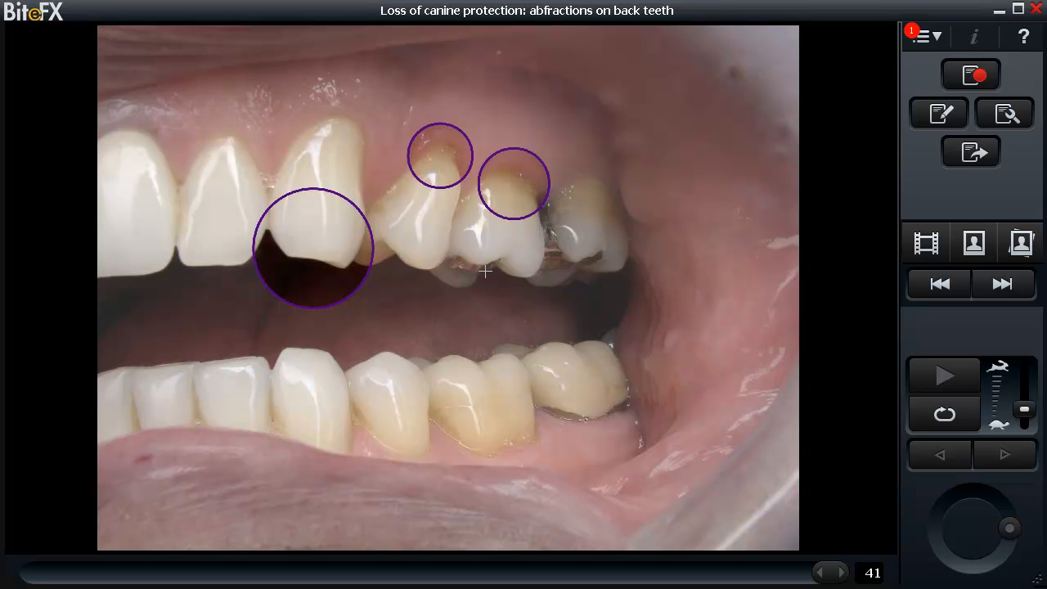
# - Add the Abbot Restorations folder to the picture folders and open its after-treatment smile picture
pyautogui.click(1022, 243)
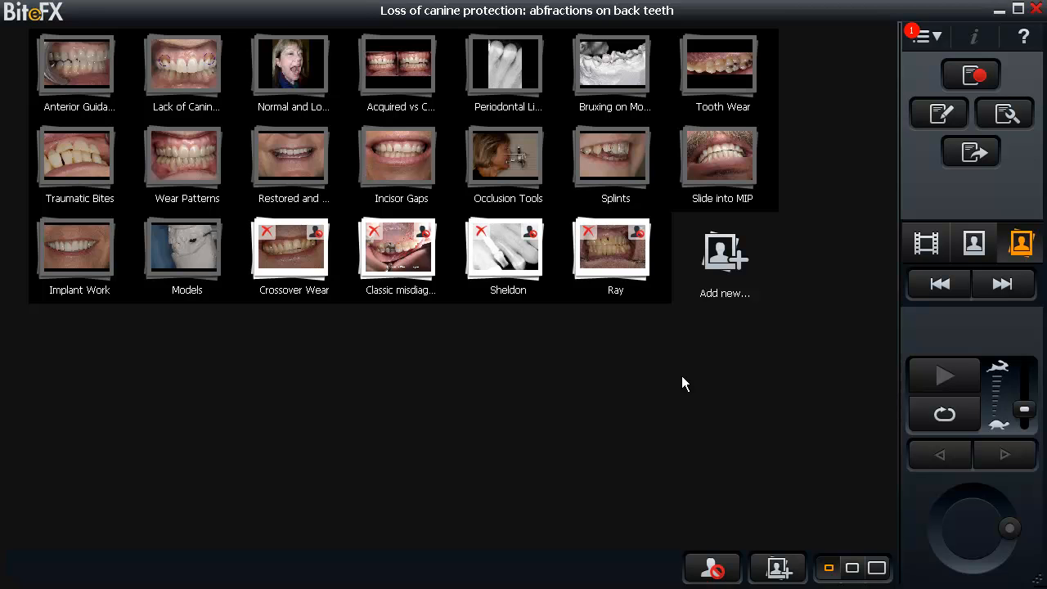
pyautogui.click(722, 256)
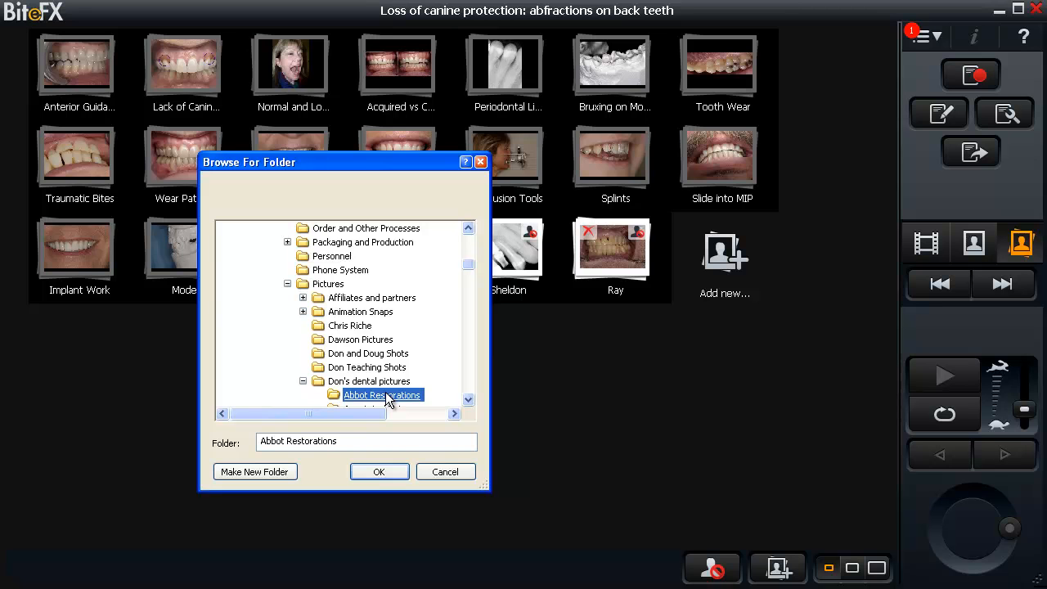
pyautogui.click(378, 474)
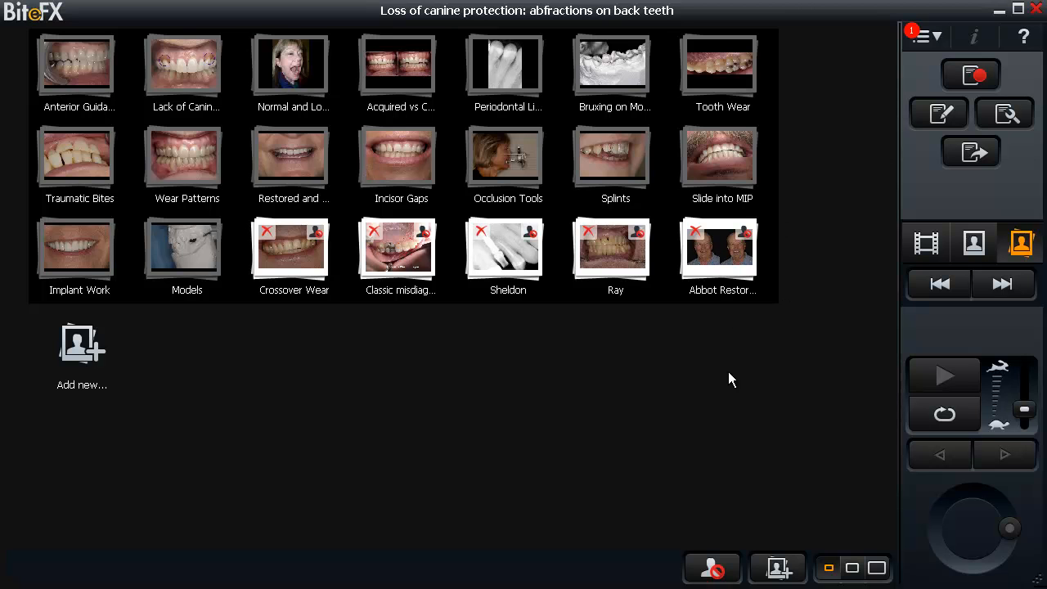
pyautogui.click(716, 254)
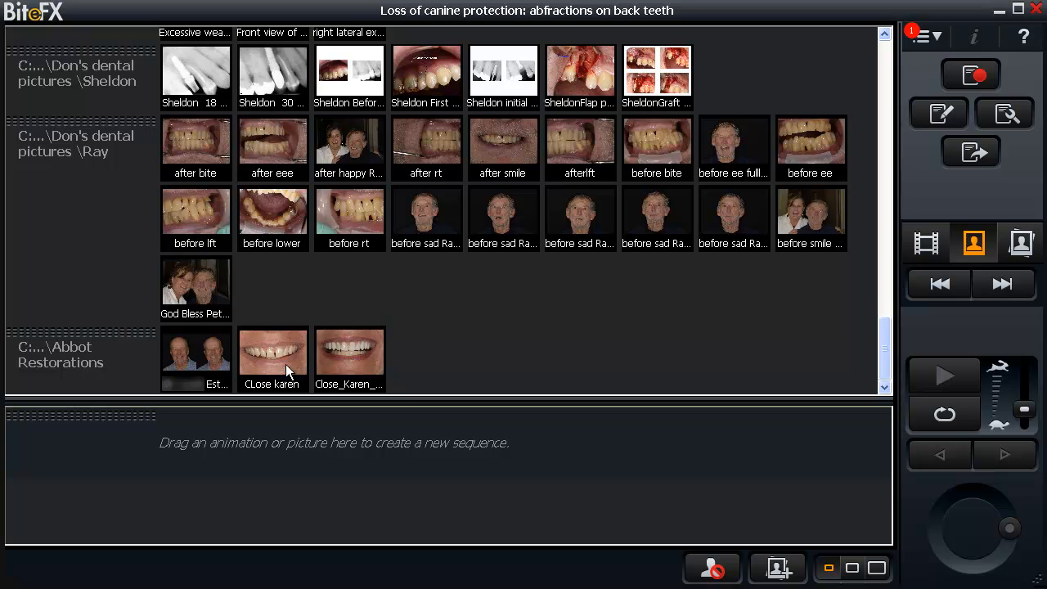
pyautogui.doubleClick(355, 378)
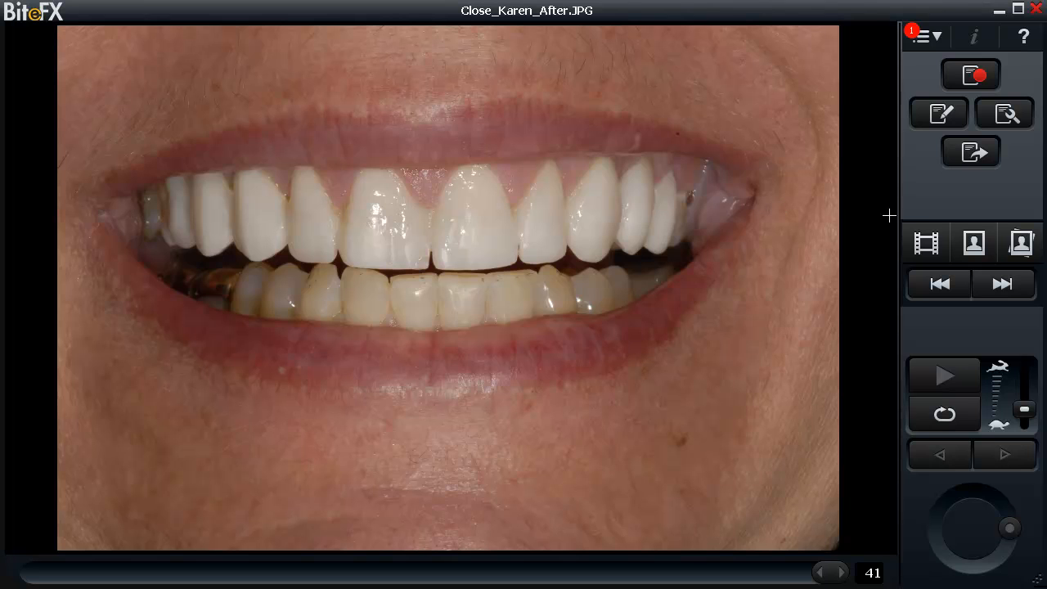
# - Create a new sequence from the OC:No M animation and name it with the patient's surname
pyautogui.click(929, 247)
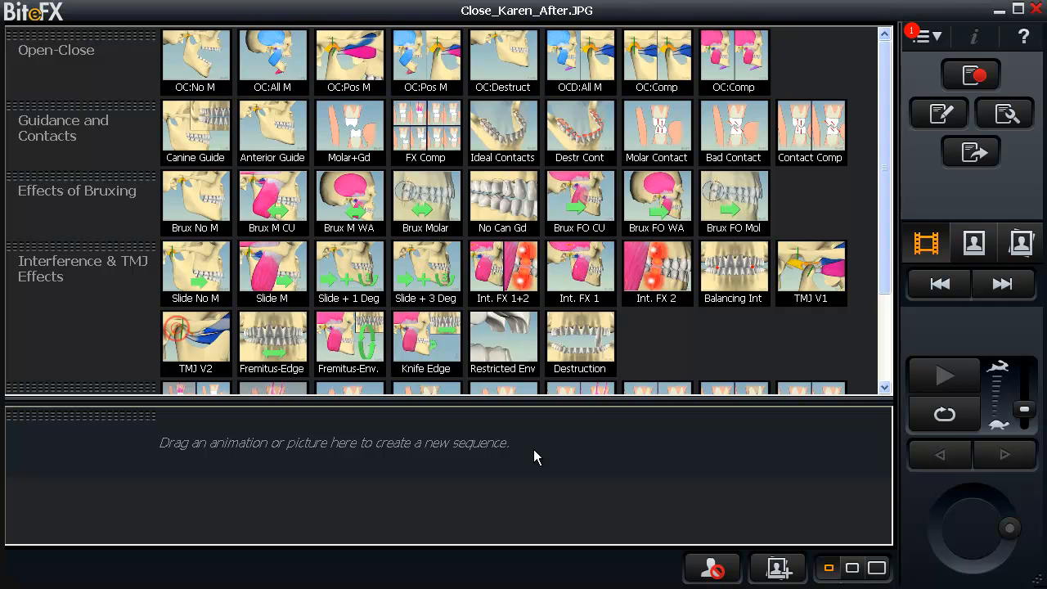
pyautogui.moveTo(197, 54); pyautogui.dragTo(205, 459)
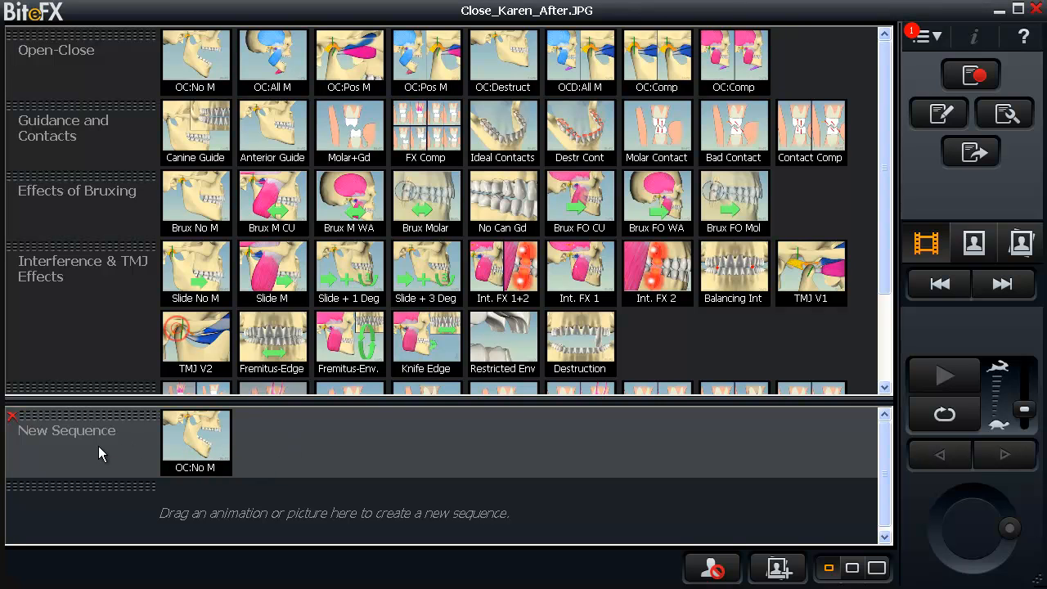
pyautogui.click(56, 436)
pyautogui.doubleClick(43, 438)
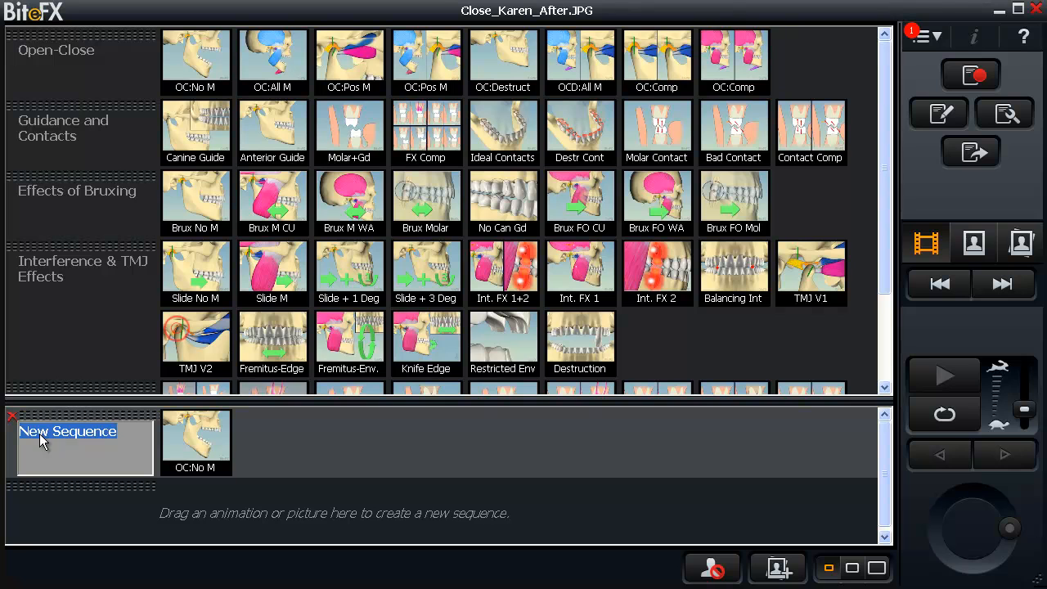
pyautogui.write('W')
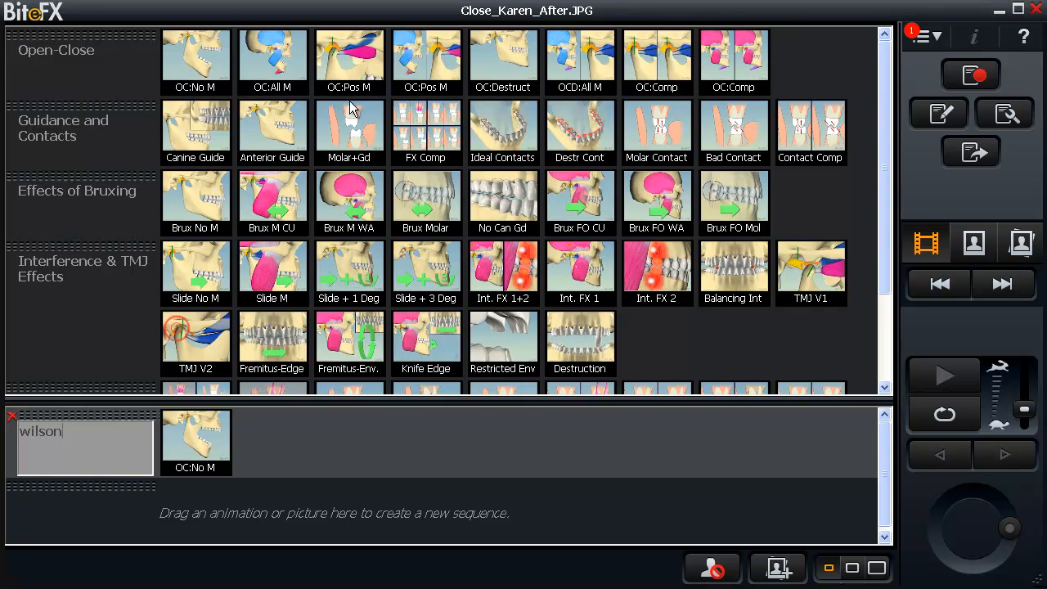
pyautogui.press('Return')
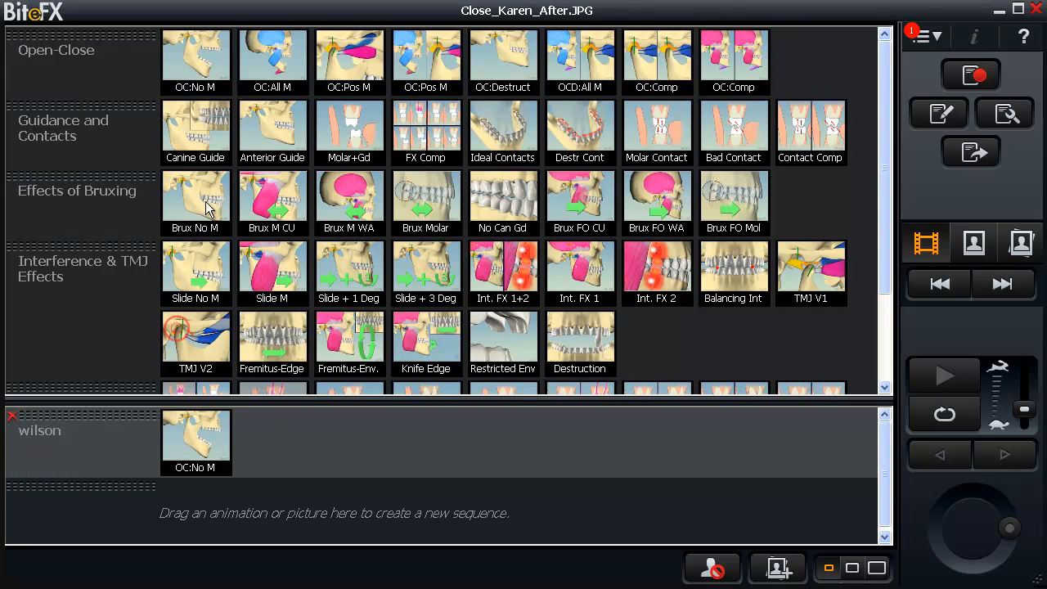
# - Extend the sequence with the Canine Guide and Molar+Gd animations, the "after eee" picture and the second "before sad" picture
pyautogui.moveTo(204, 146)
pyautogui.mouseDown()
pyautogui.moveTo(282, 412)
pyautogui.moveTo(277, 441)
pyautogui.mouseUp()
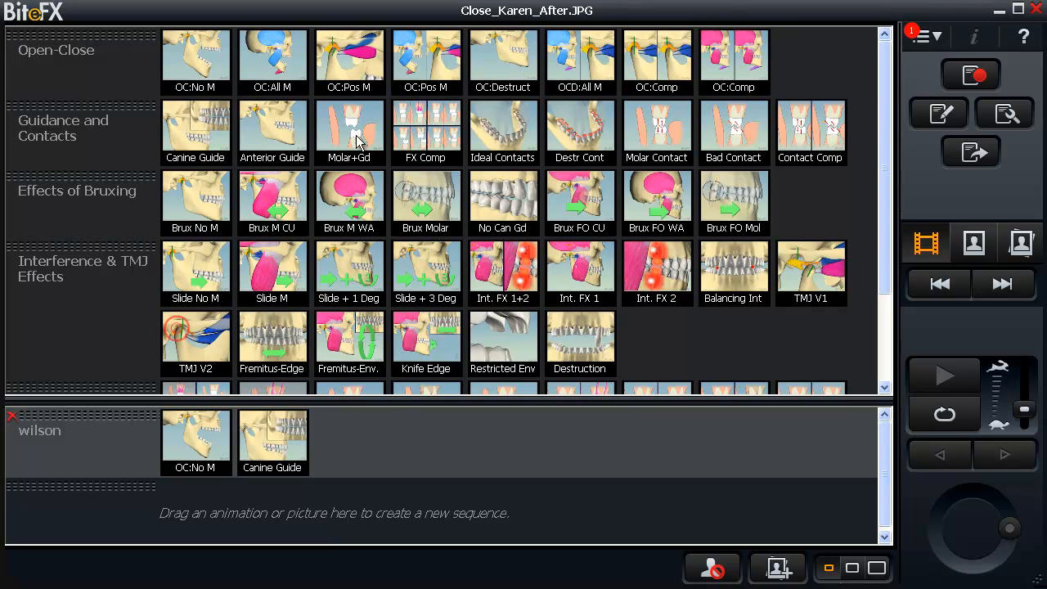
pyautogui.moveTo(363, 442); pyautogui.dragTo(363, 443)
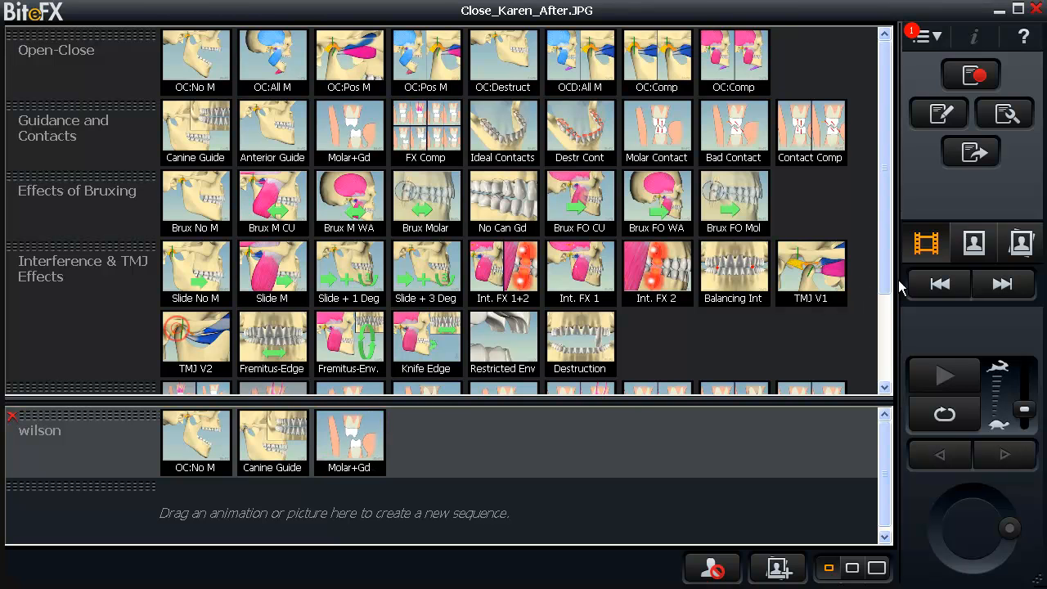
pyautogui.click(973, 243)
pyautogui.moveTo(266, 136); pyautogui.dragTo(421, 441)
pyautogui.moveTo(493, 188); pyautogui.dragTo(506, 442)
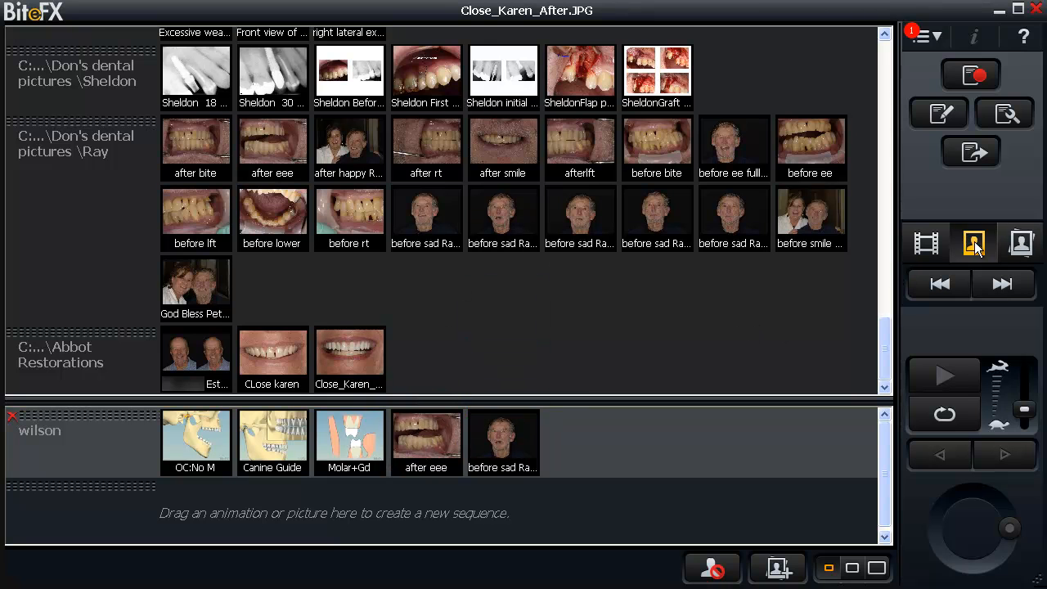
# - Append the Brux FO CU and Brux FO WA animations and the esthetic makeover picture to the sequence
pyautogui.click(926, 243)
pyautogui.moveTo(603, 217); pyautogui.dragTo(583, 441)
pyautogui.moveTo(656, 205); pyautogui.dragTo(669, 448)
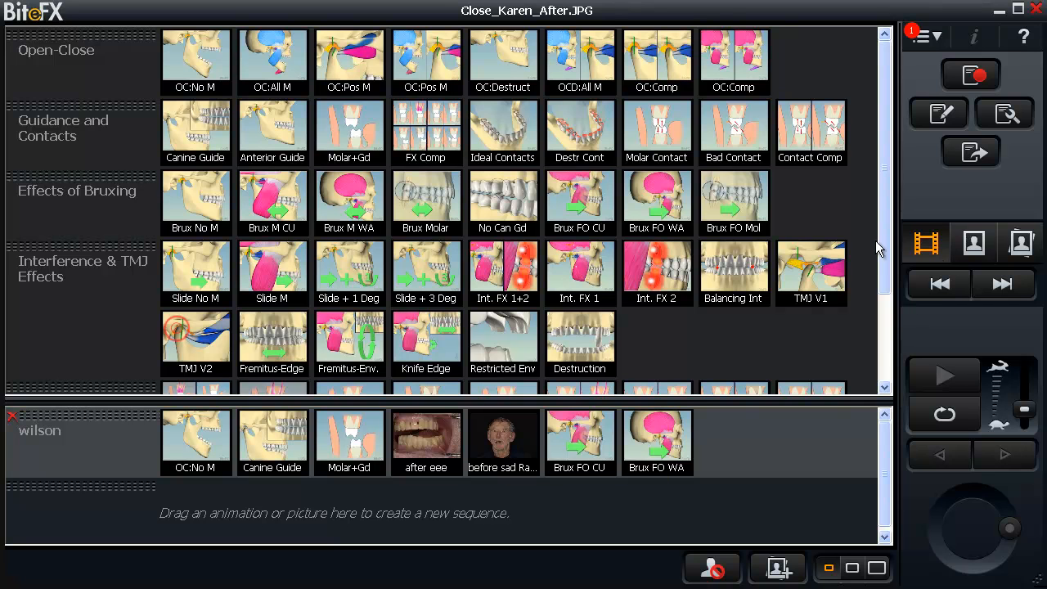
pyautogui.moveTo(883, 261); pyautogui.dragTo(888, 360)
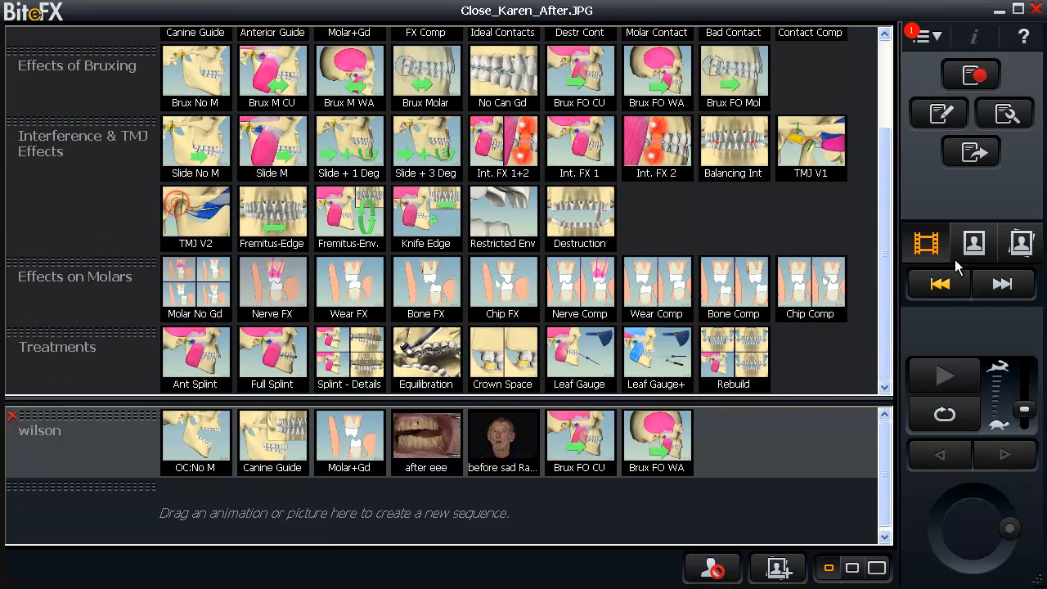
pyautogui.click(973, 243)
pyautogui.moveTo(195, 362); pyautogui.dragTo(744, 446)
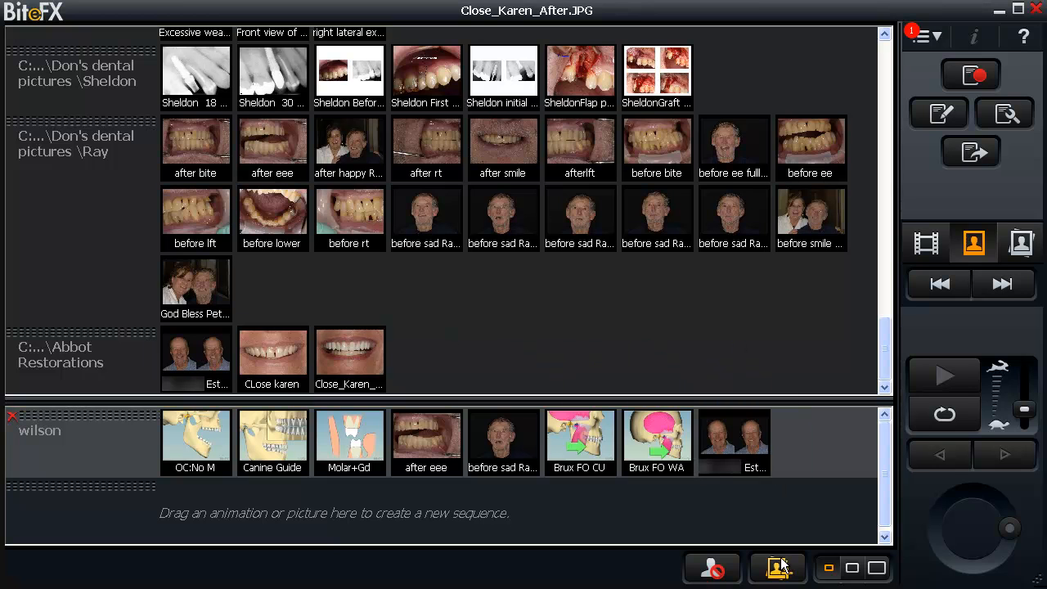
# - Hide the user-added pictures temporarily and check how one in the sequence displays while hidden
pyautogui.click(712, 573)
pyautogui.click(710, 572)
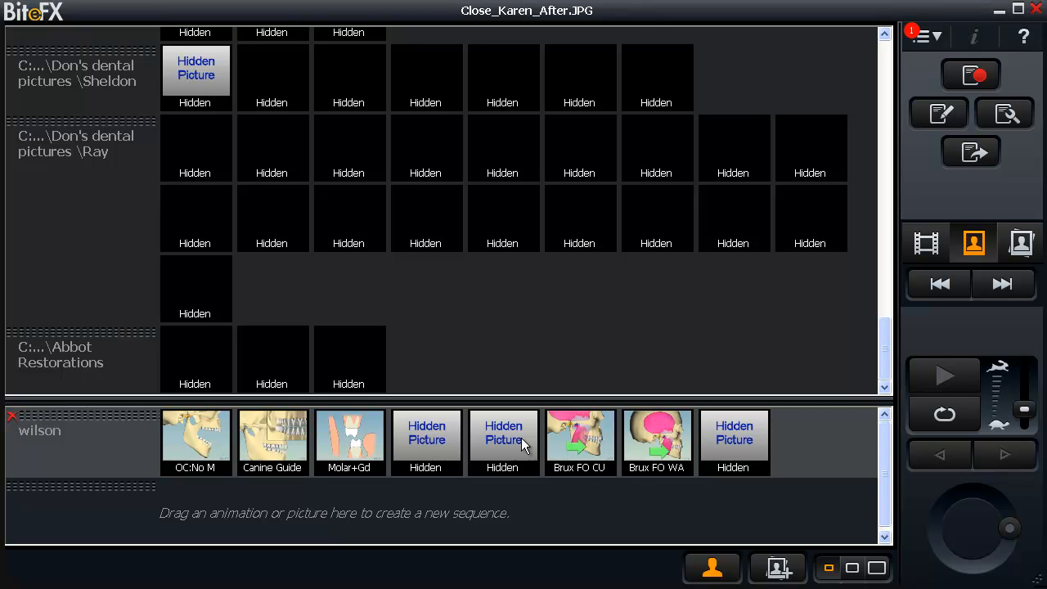
pyautogui.doubleClick(494, 441)
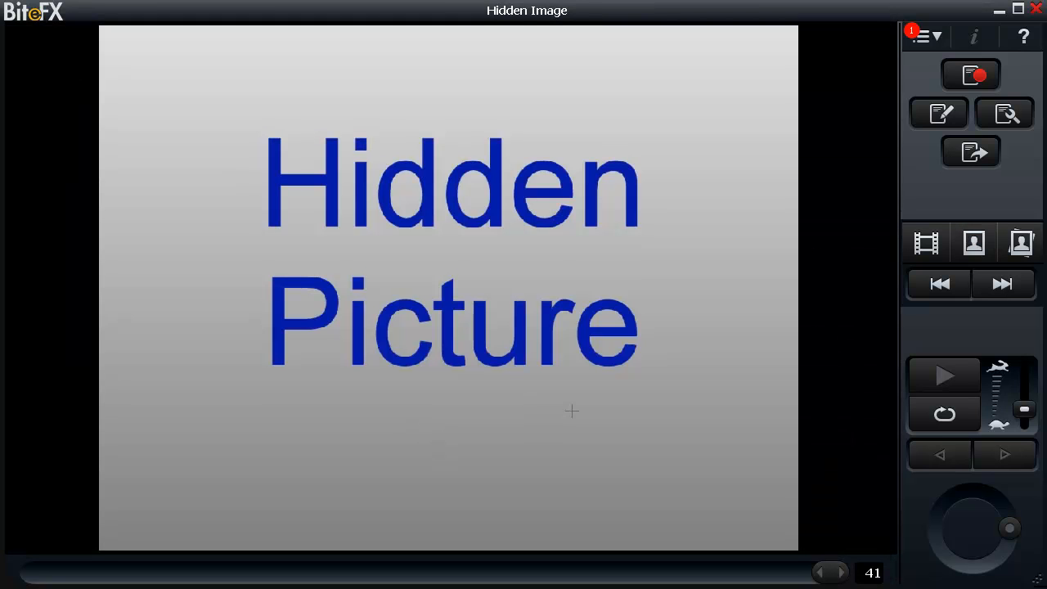
pyautogui.click(968, 253)
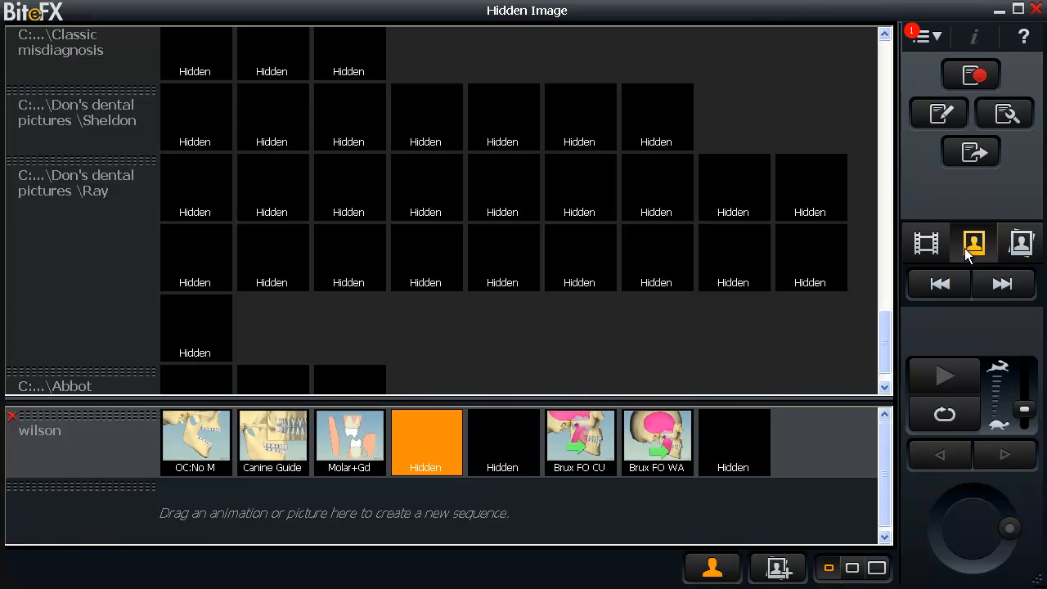
pyautogui.click(713, 568)
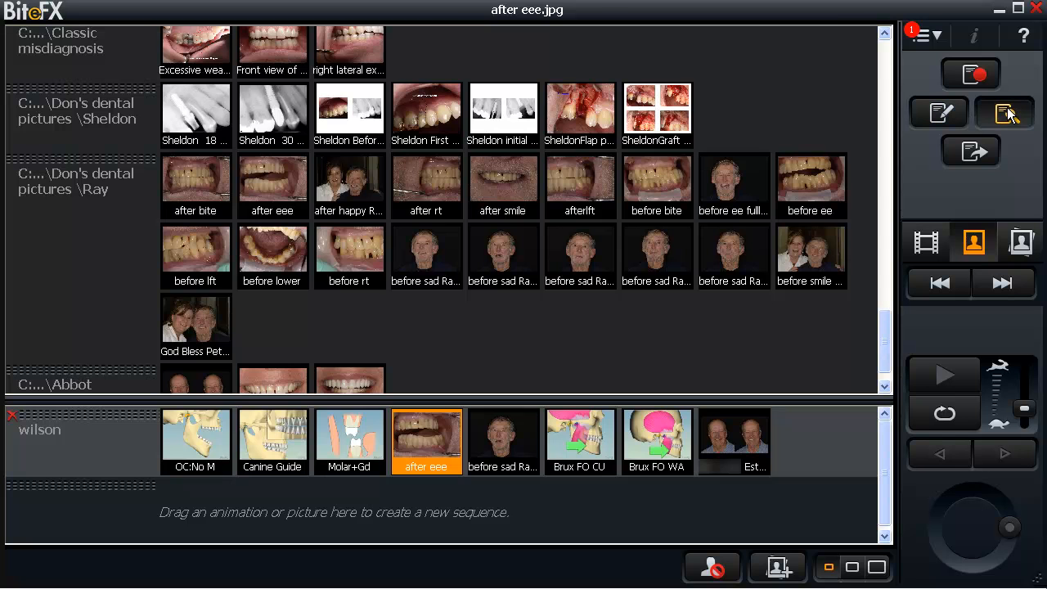
# - Review the session event log, and start recording a session named with the patient's surname
pyautogui.click(1006, 113)
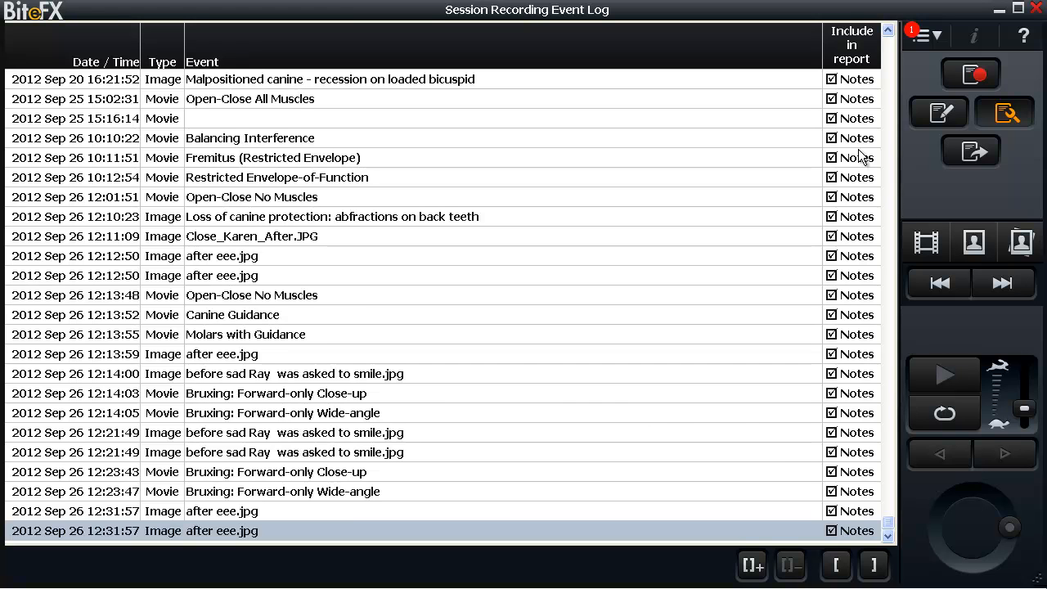
pyautogui.click(1013, 116)
pyautogui.click(972, 76)
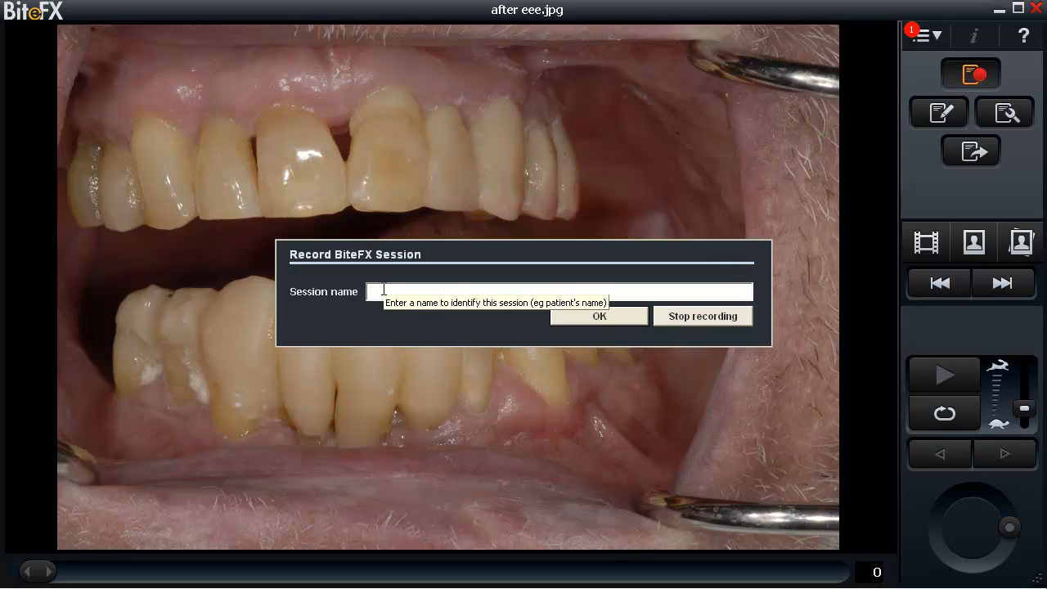
pyautogui.write('wilso')
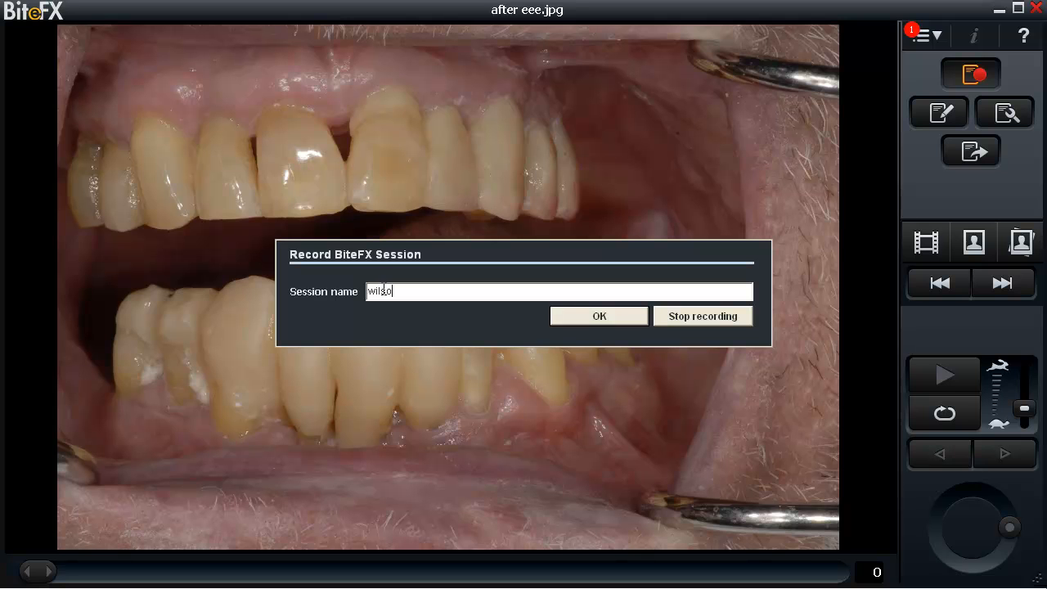
pyautogui.write('n')
pyautogui.click(606, 317)
# - Open the first animation of the patient's sequence and play OC:No M, Canine Guide and Molar+Gd in order
pyautogui.click(927, 243)
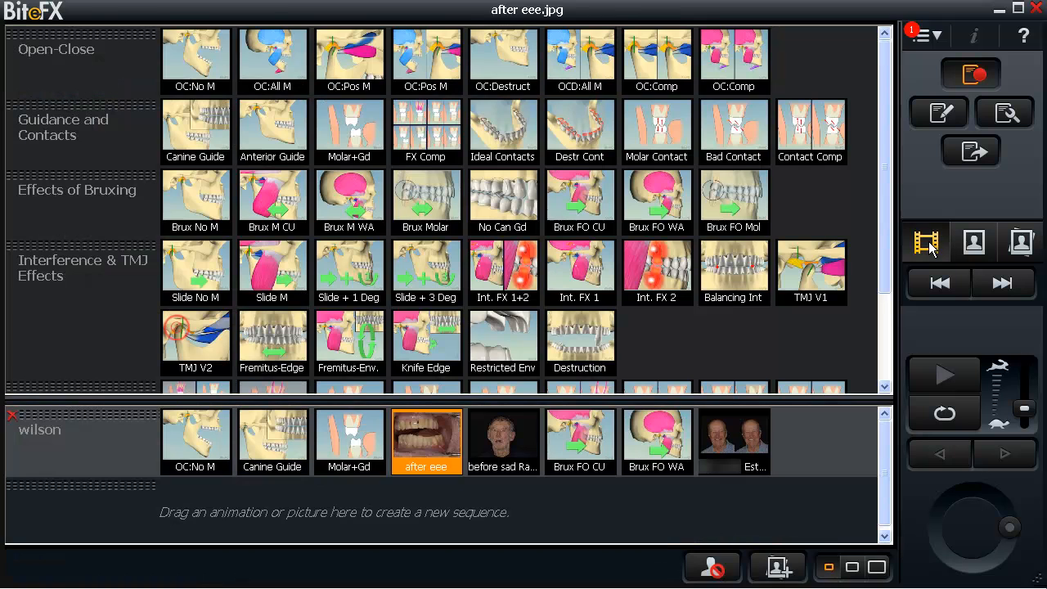
pyautogui.click(196, 438)
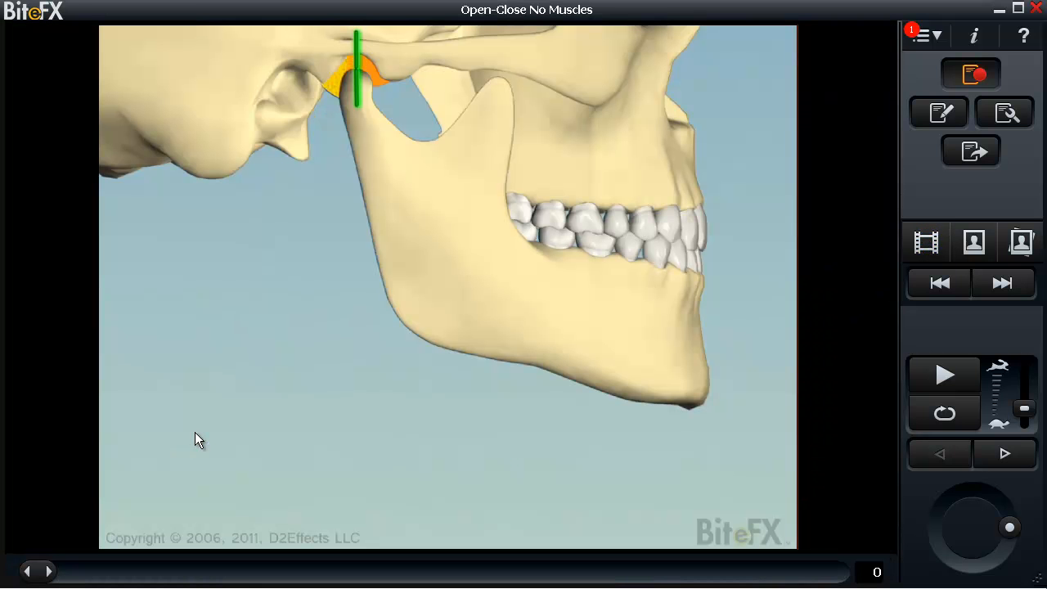
pyautogui.click(941, 375)
pyautogui.click(940, 374)
pyautogui.click(1022, 283)
pyautogui.click(940, 376)
pyautogui.click(941, 376)
pyautogui.click(1001, 283)
pyautogui.click(949, 375)
pyautogui.click(949, 375)
# - Step through the sequence's remaining items to the esthetic makeover picture, playing the Brux FO CU and Brux FO WA animations
pyautogui.click(1006, 285)
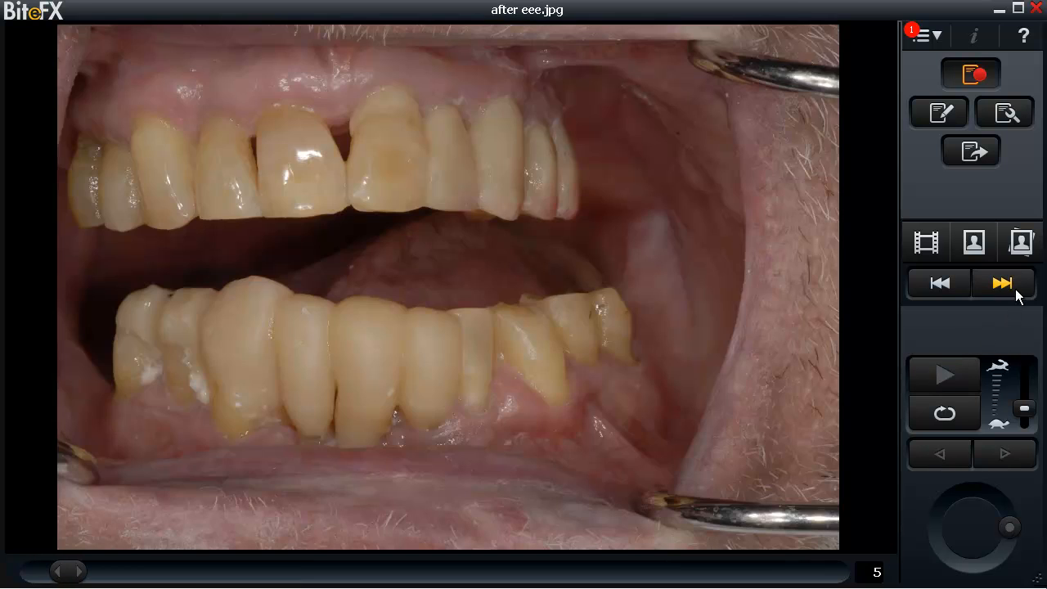
pyautogui.click(1014, 288)
pyautogui.click(1003, 286)
pyautogui.click(949, 375)
pyautogui.click(998, 286)
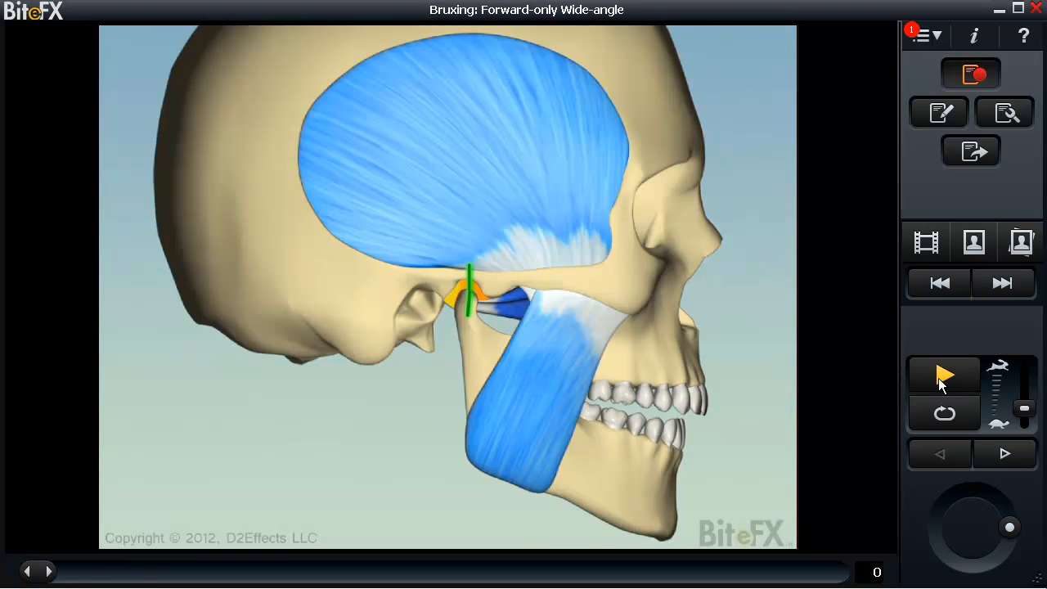
pyautogui.click(942, 376)
pyautogui.click(1004, 287)
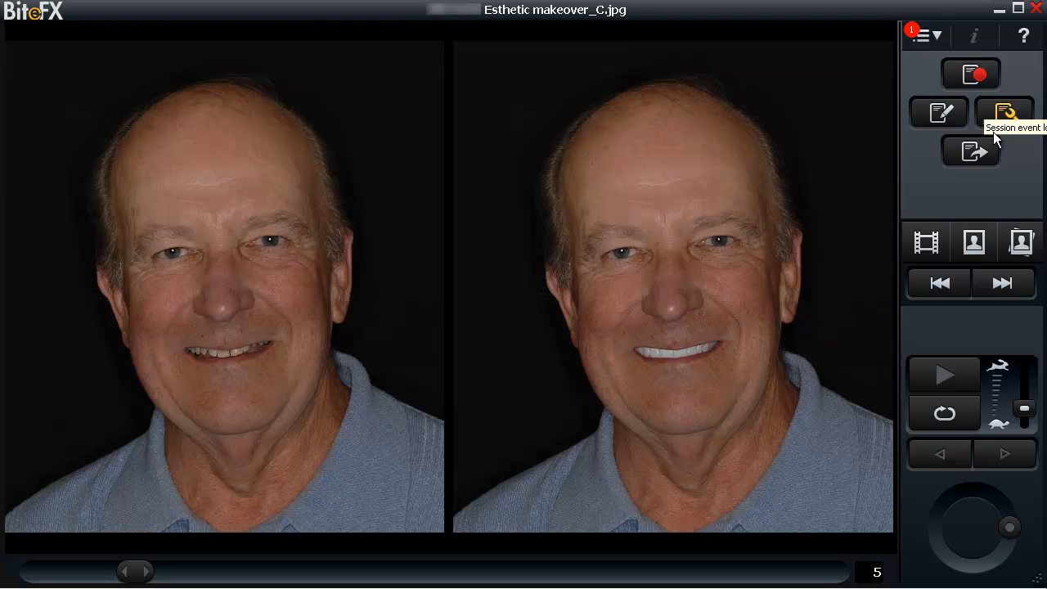
# - Open the session event log, and review the recorded session's notes from the Introduction to the Conclusion
pyautogui.click(1018, 113)
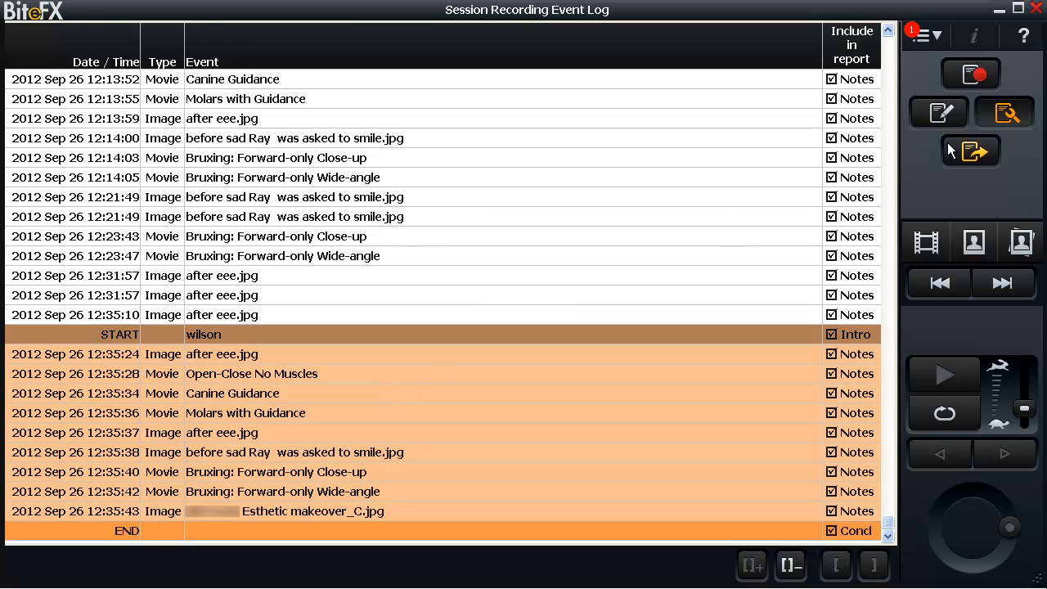
pyautogui.click(920, 117)
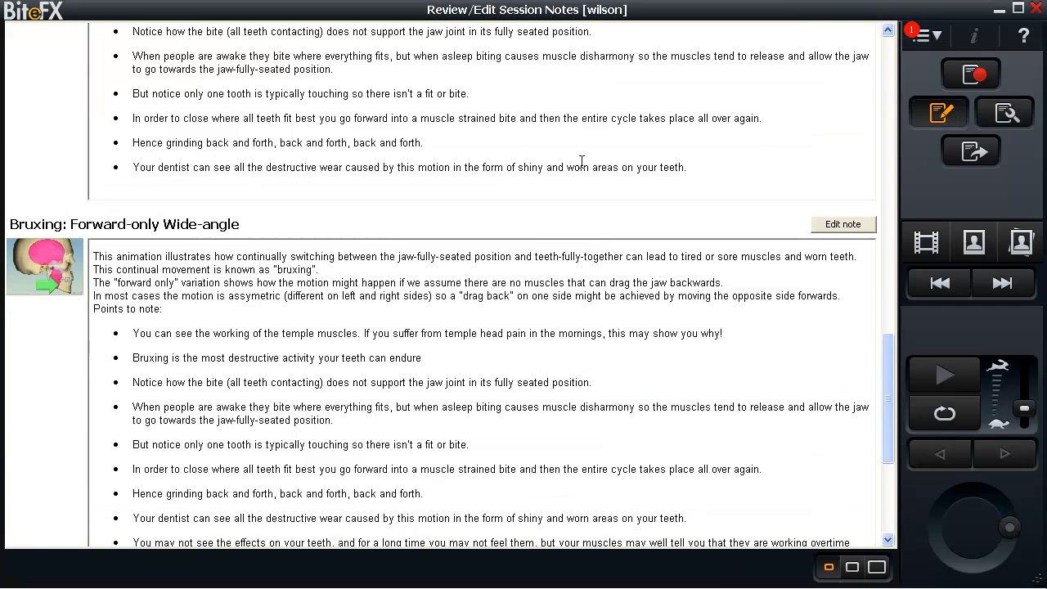
pyautogui.moveTo(888, 370); pyautogui.dragTo(914, 58)
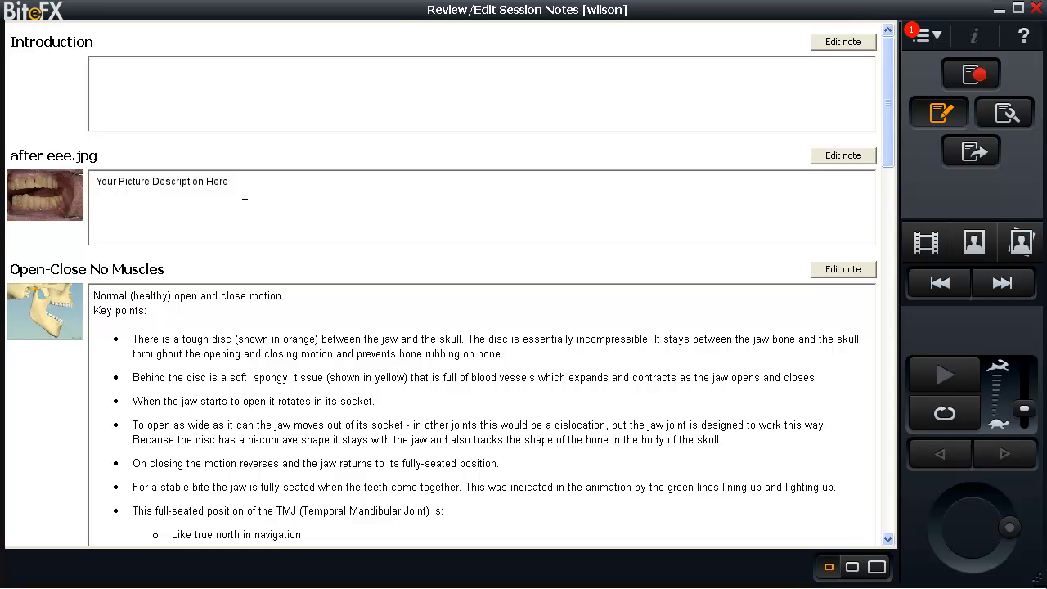
pyautogui.moveTo(889, 89); pyautogui.dragTo(883, 470)
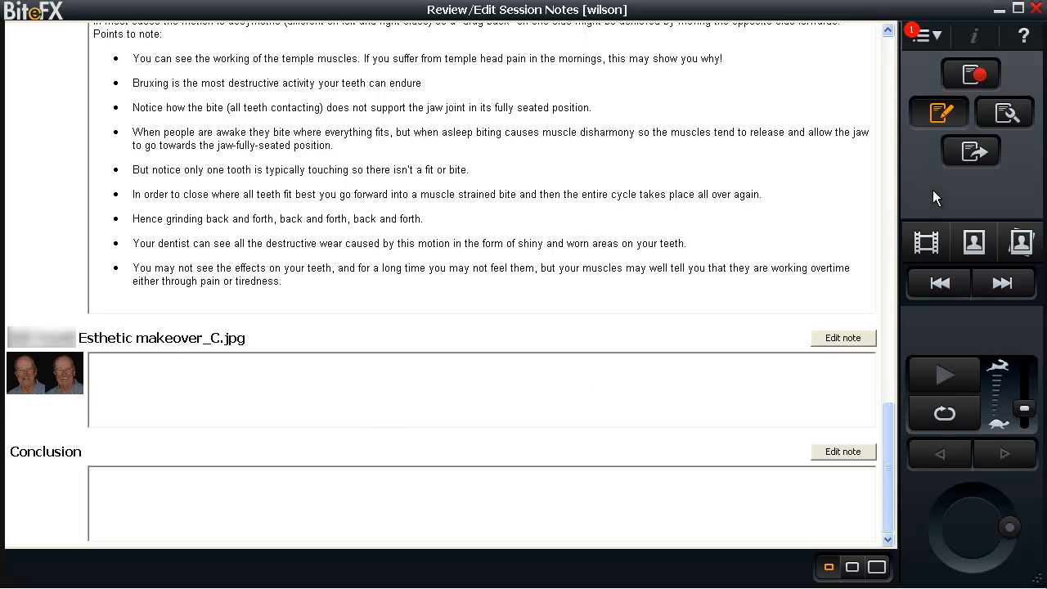
# - Preview the session report through page 3, and return to the esthetic makeover picture
pyautogui.click(978, 155)
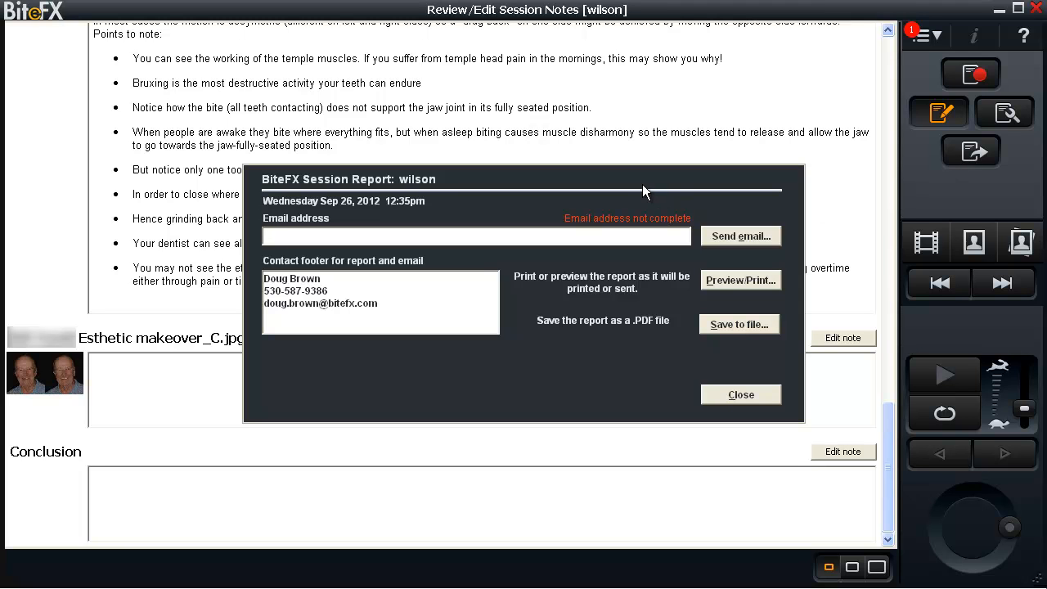
pyautogui.click(725, 279)
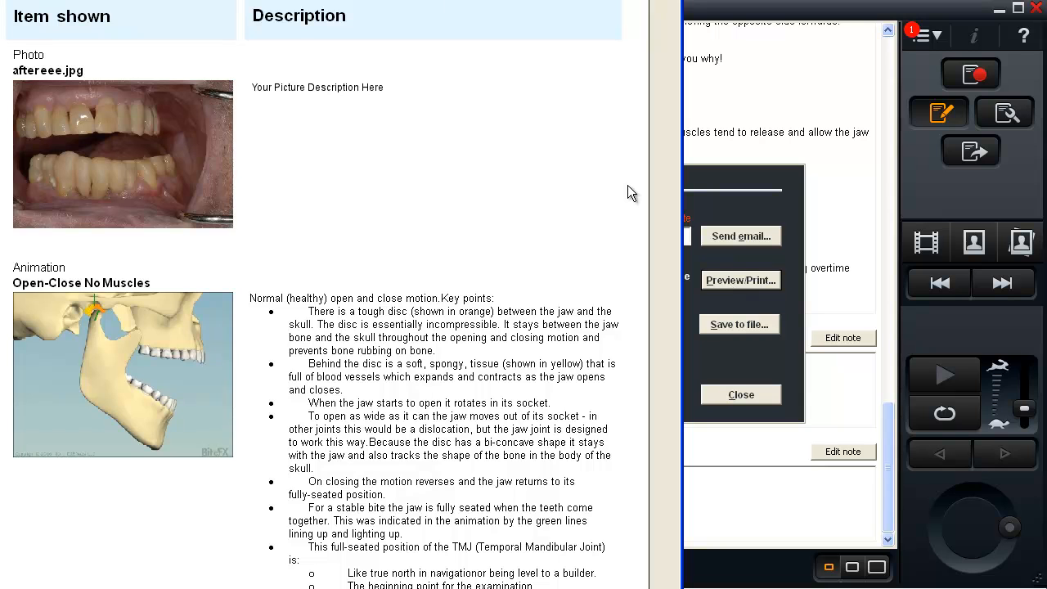
pyautogui.moveTo(480, 0); pyautogui.dragTo(511, 20)
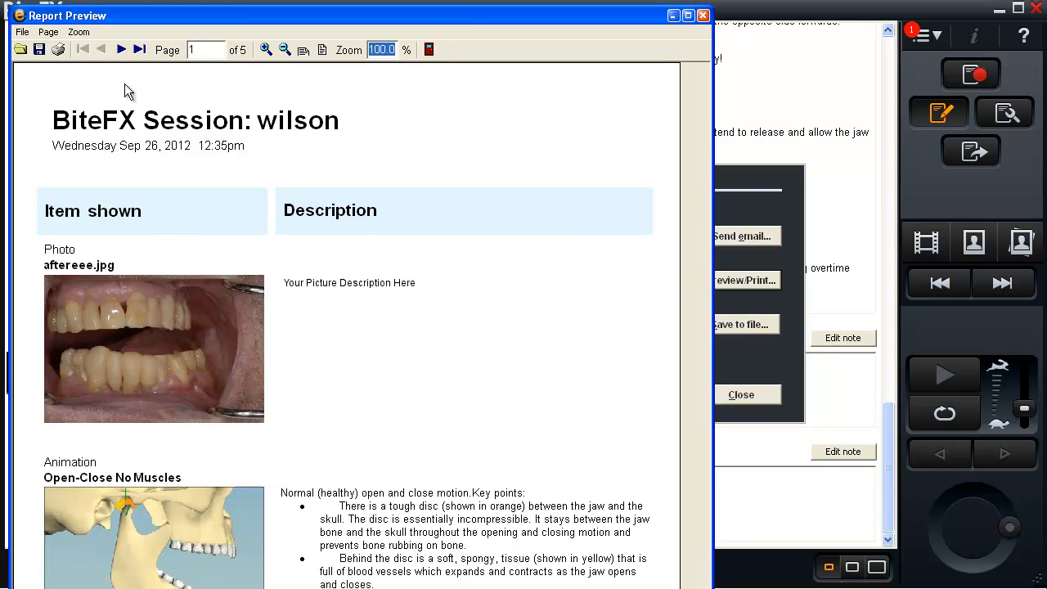
pyautogui.click(121, 50)
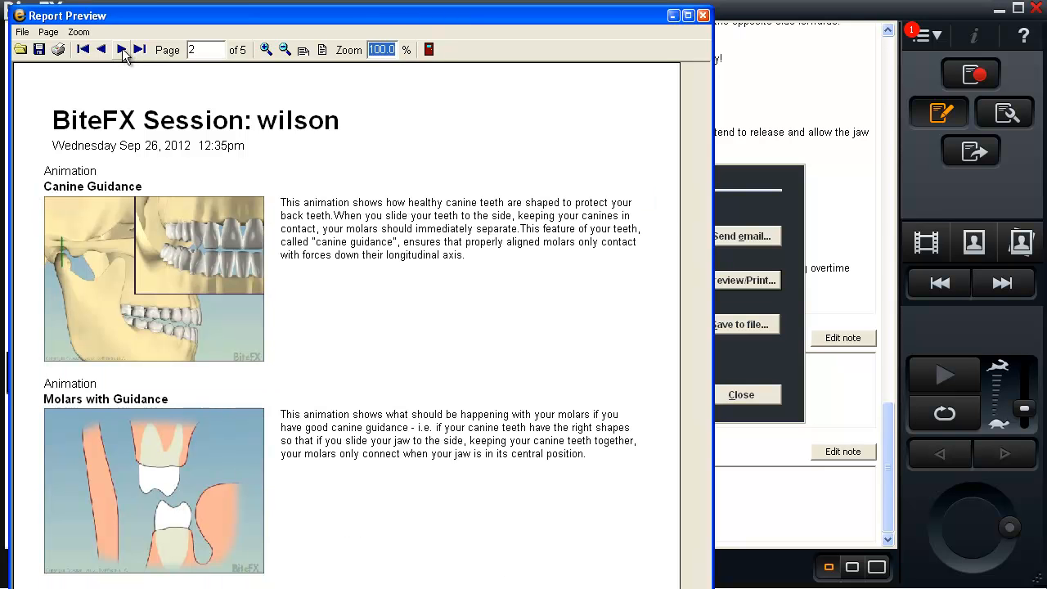
pyautogui.click(121, 50)
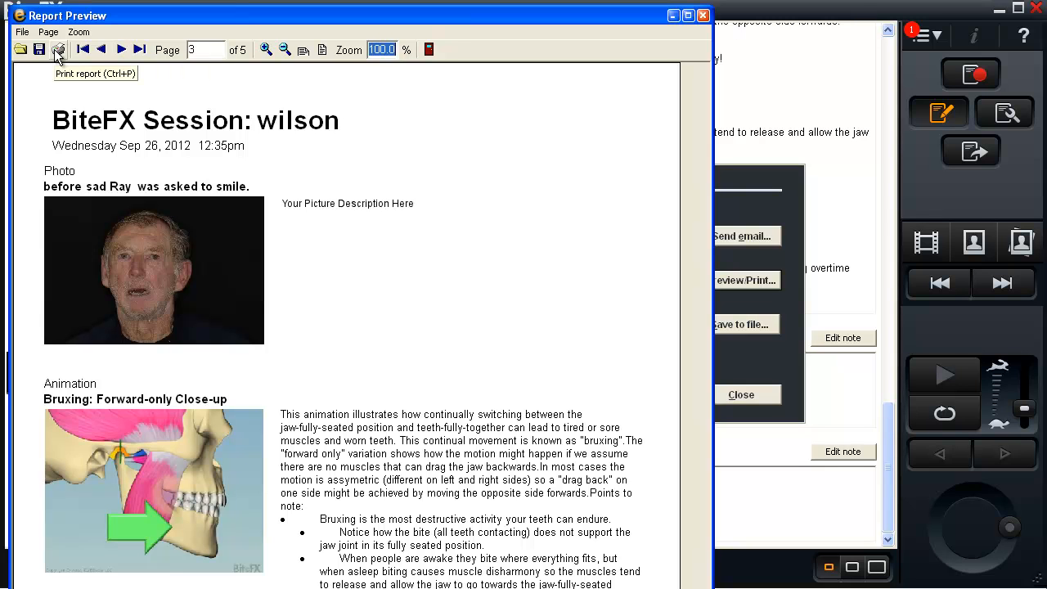
pyautogui.click(703, 18)
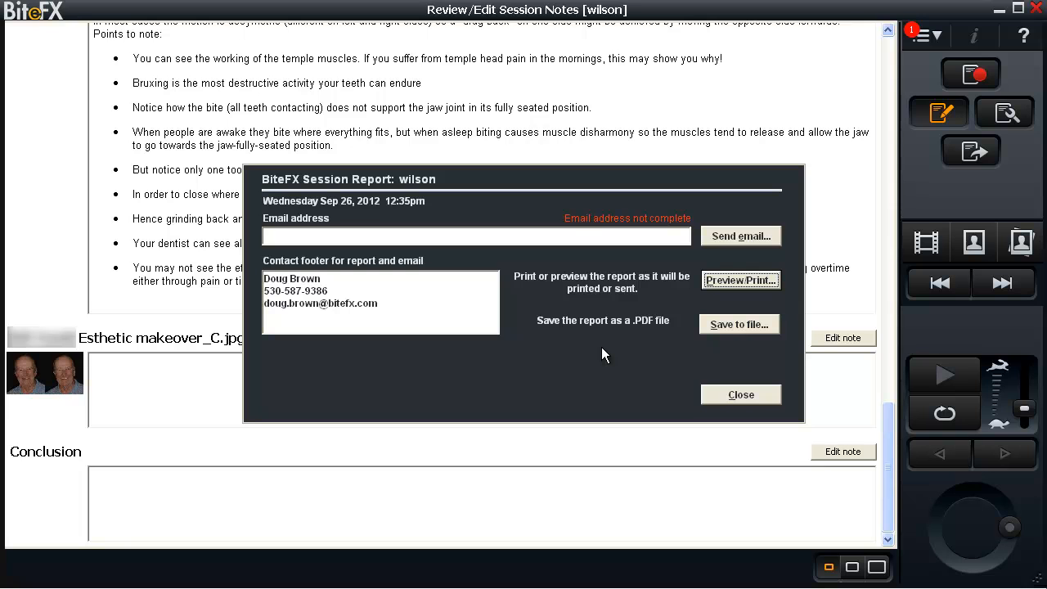
pyautogui.click(750, 395)
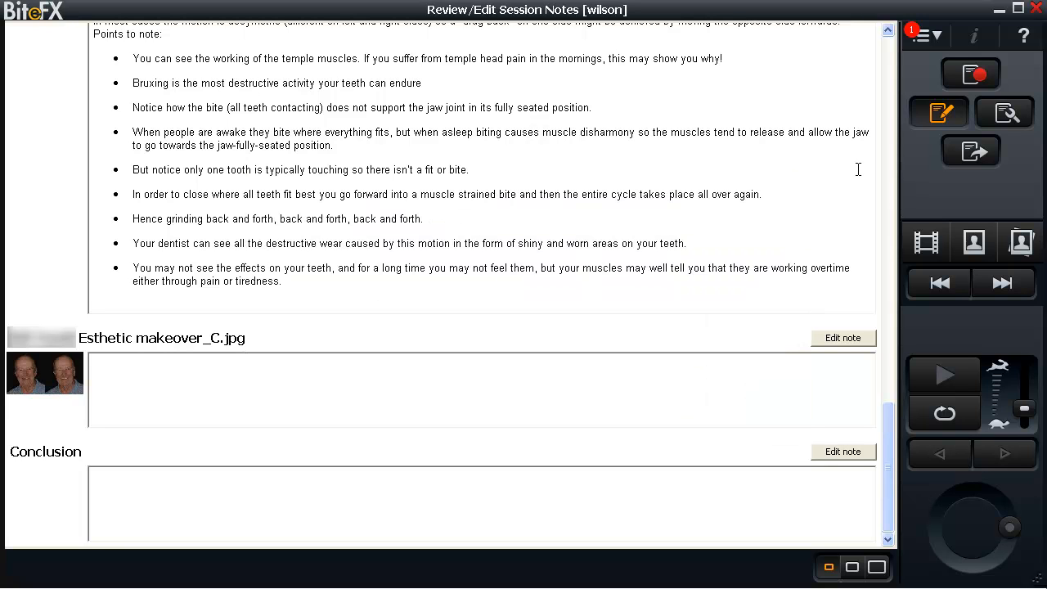
pyautogui.click(940, 112)
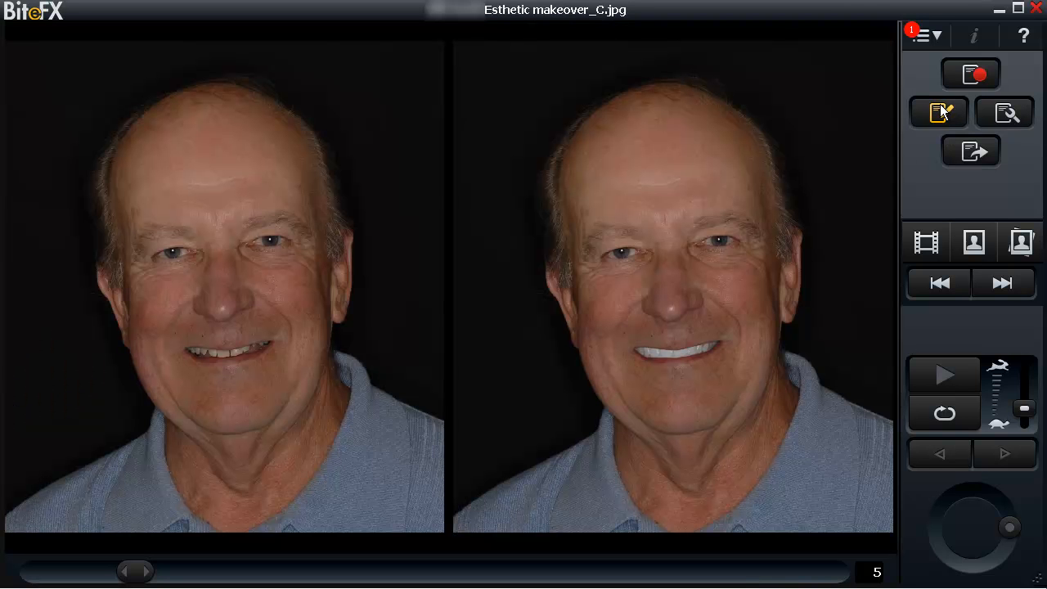
# - Look over the animation library with the patient's sequence, and check the BiteFX Update list without installing anything
pyautogui.click(928, 243)
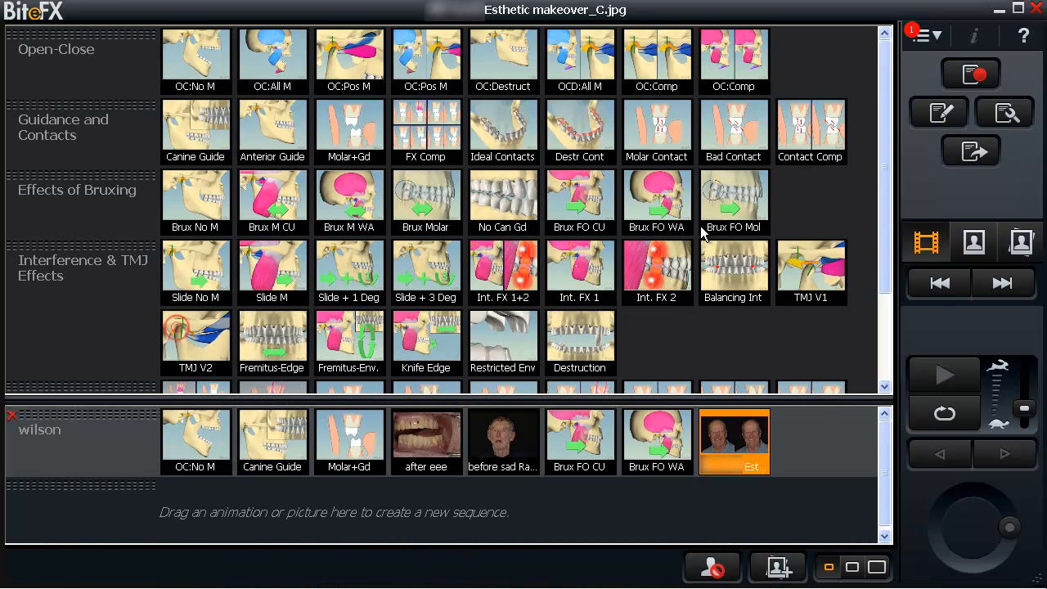
pyautogui.click(926, 237)
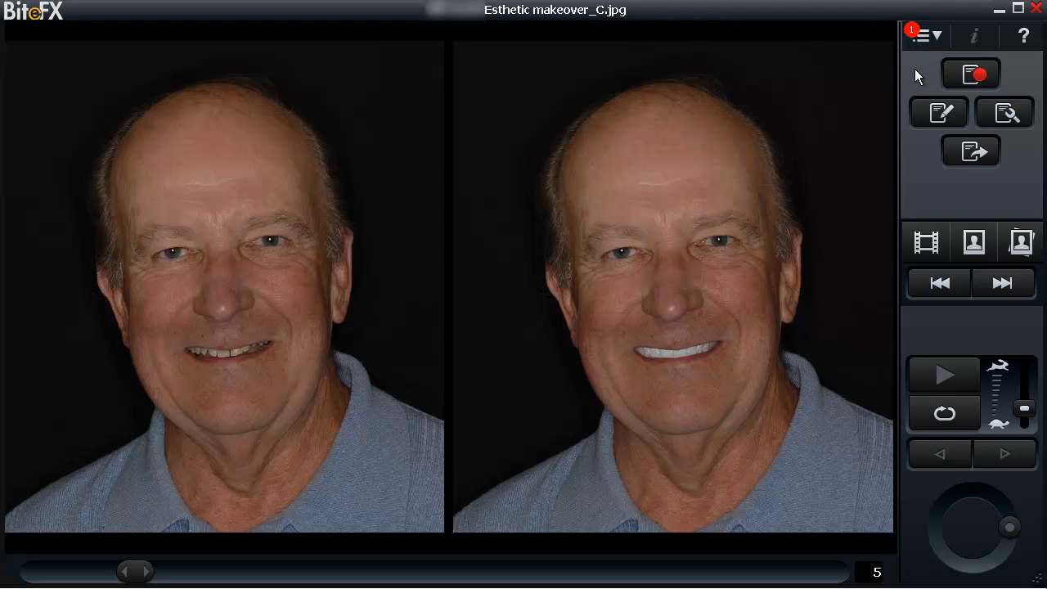
pyautogui.click(919, 37)
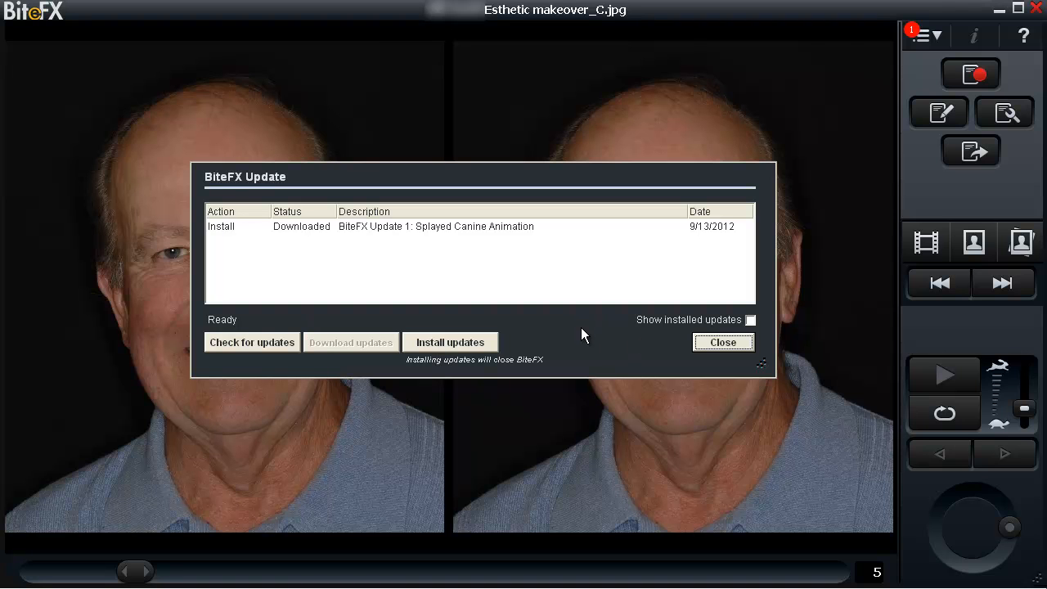
pyautogui.click(713, 342)
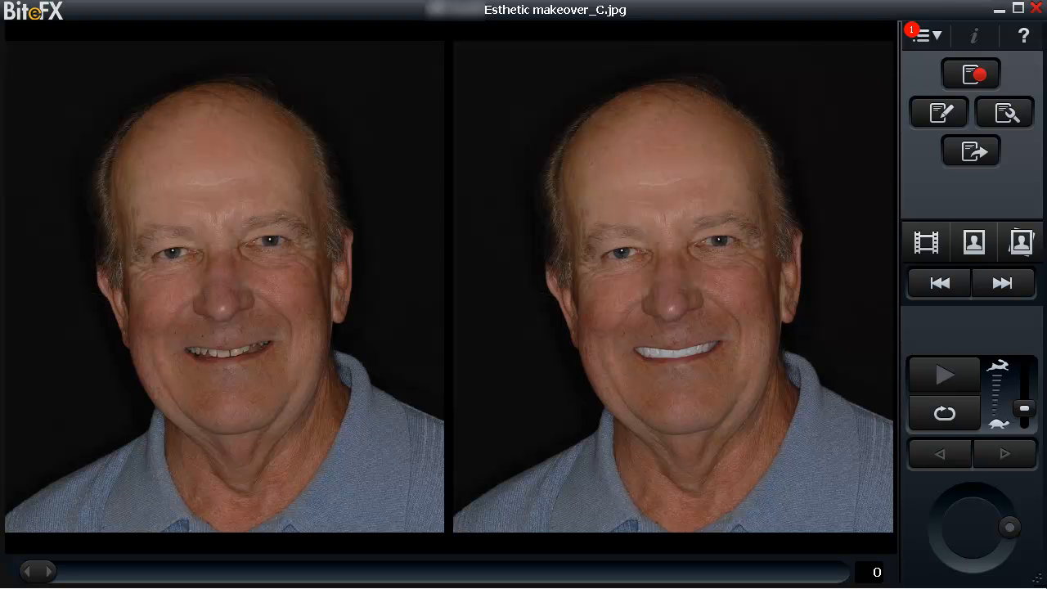
# - Open the Balancing Int and Fremitus-Env. animations from Interference & TMJ Effects in order, and scrub each to its last frame
pyautogui.click(926, 242)
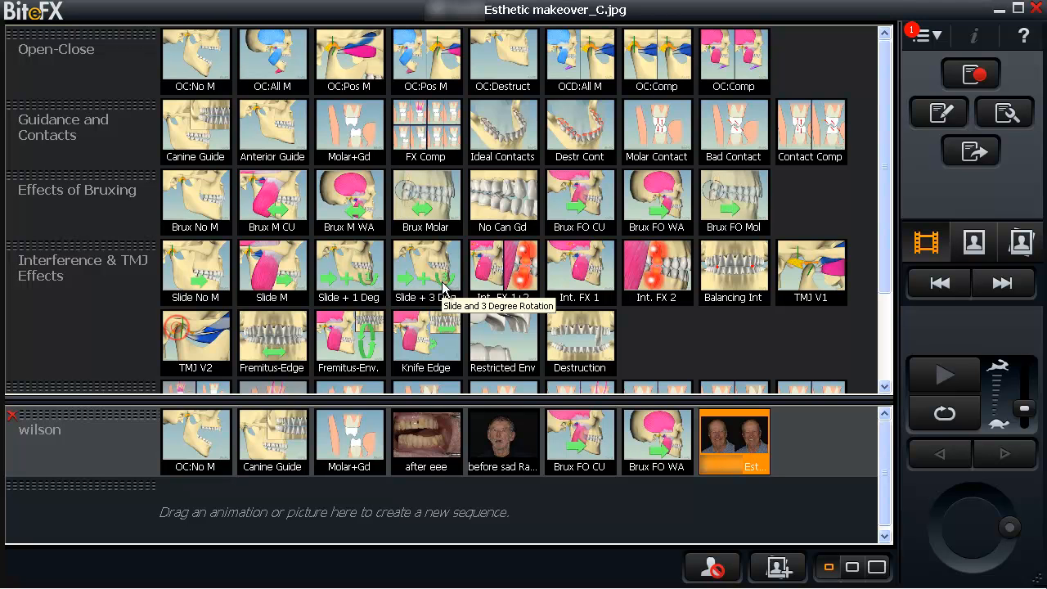
pyautogui.doubleClick(739, 281)
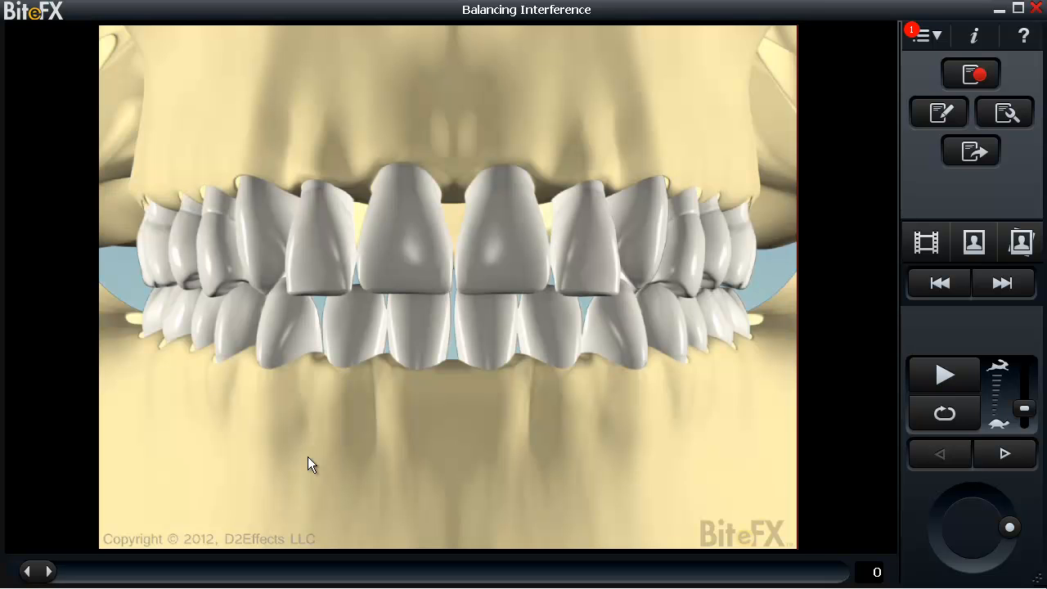
pyautogui.moveTo(43, 575); pyautogui.dragTo(835, 574)
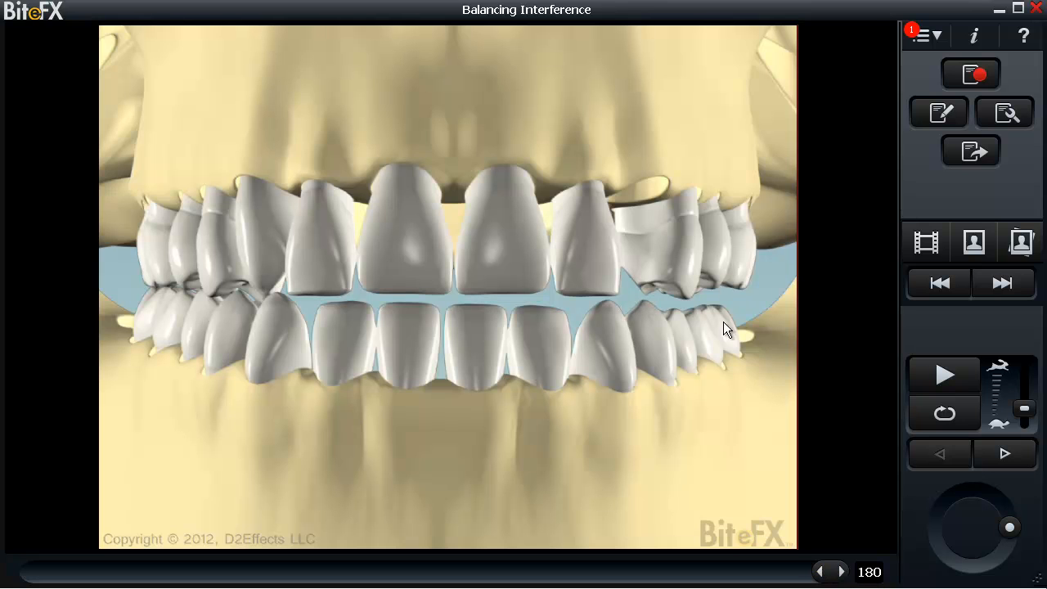
pyautogui.click(926, 242)
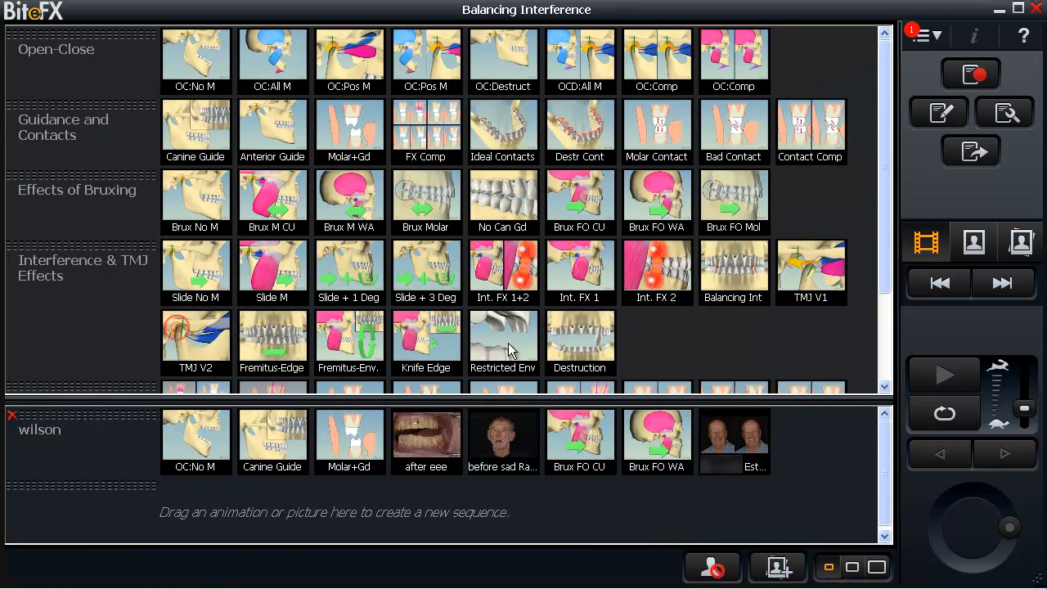
pyautogui.click(350, 346)
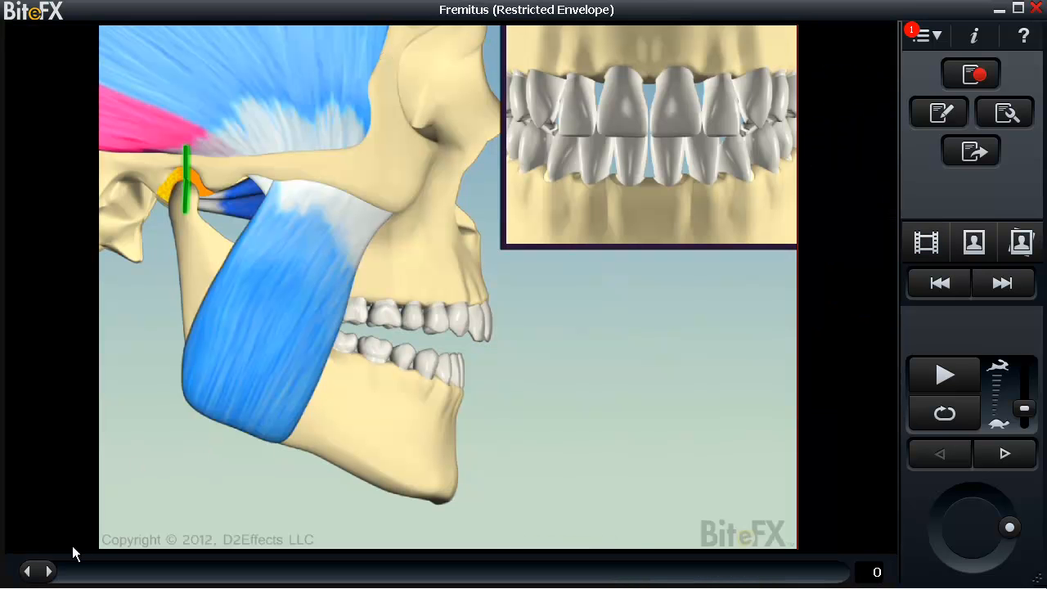
pyautogui.moveTo(38, 572); pyautogui.dragTo(860, 565)
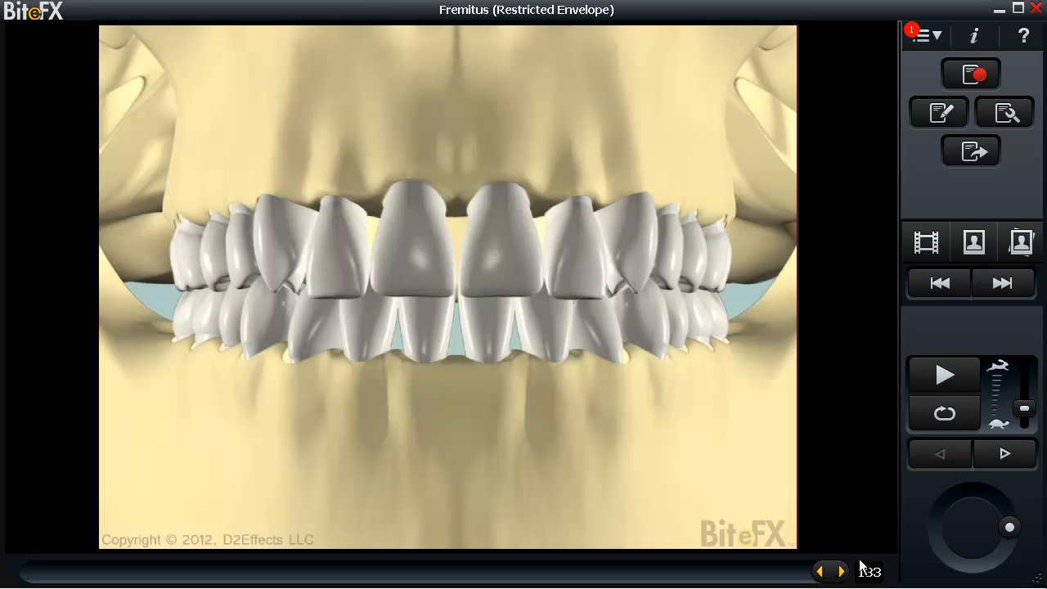
# - Open the Restricted Env and Destruction animations from Interference & TMJ Effects in order, and scrub each to its last frame
pyautogui.click(919, 245)
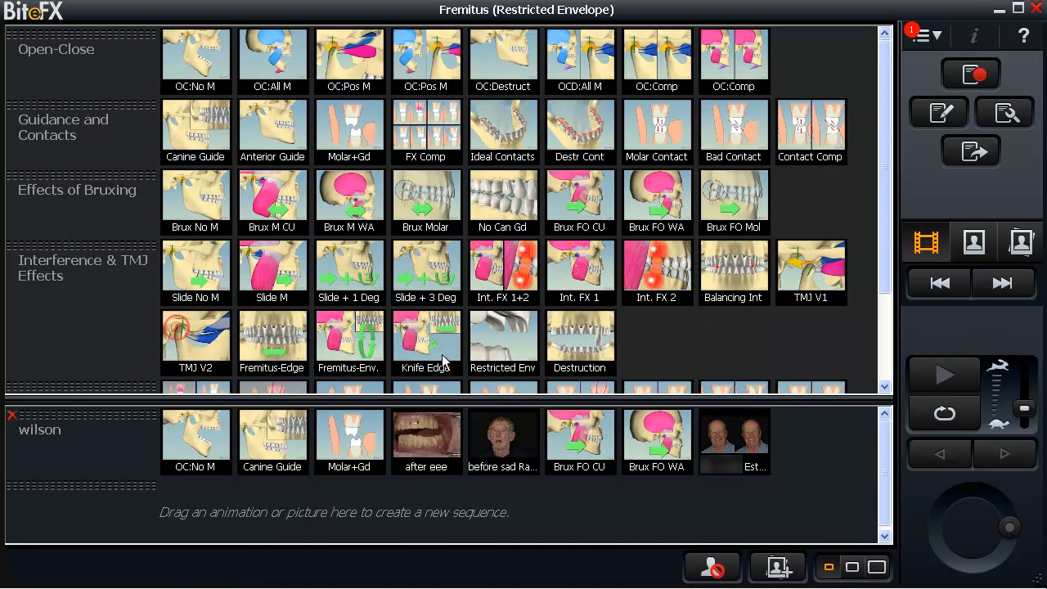
pyautogui.doubleClick(507, 344)
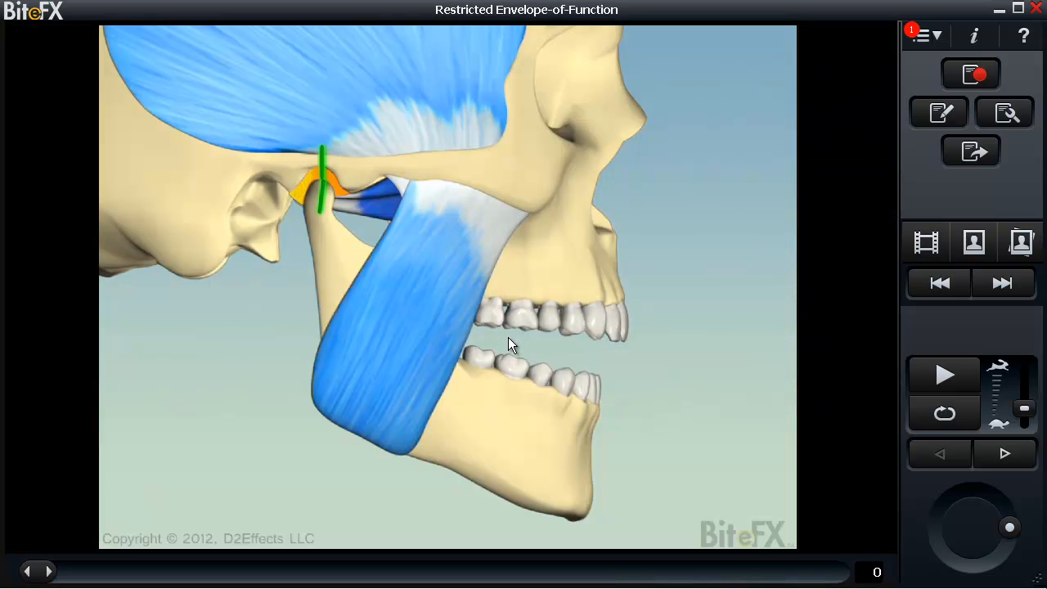
pyautogui.moveTo(37, 572); pyautogui.dragTo(835, 572)
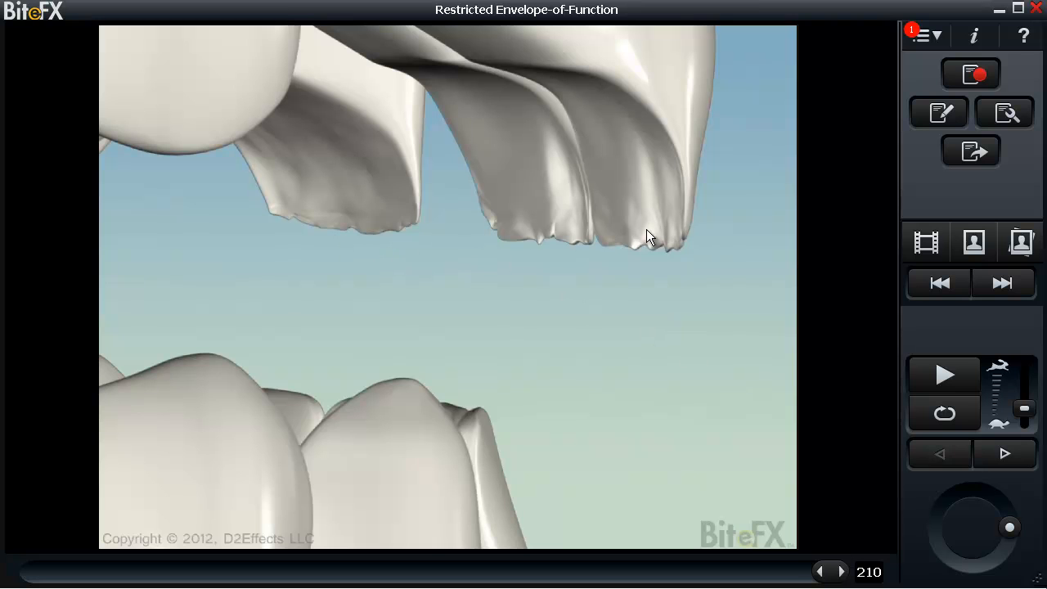
pyautogui.click(926, 242)
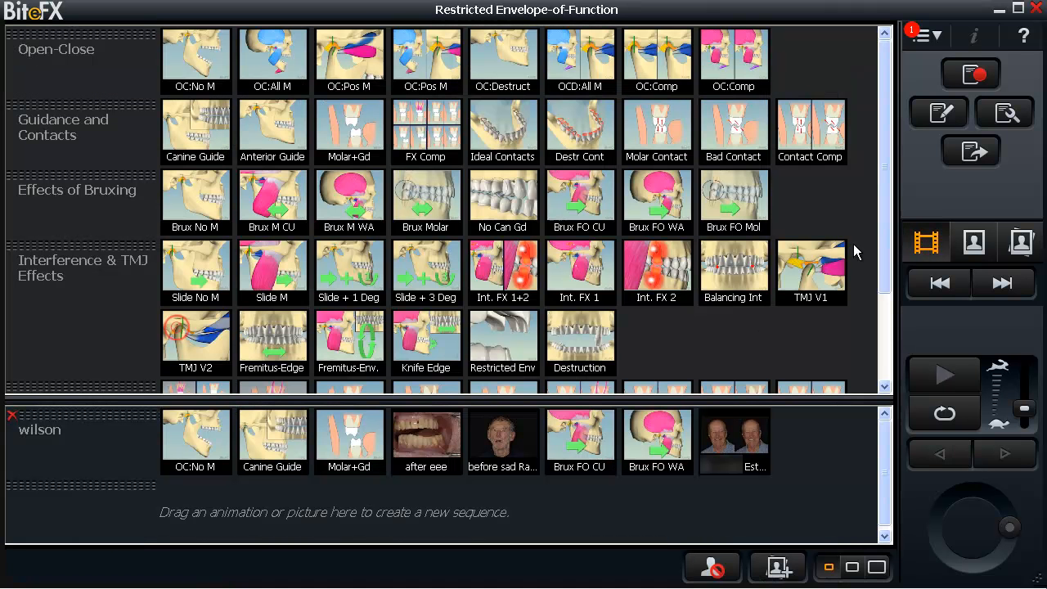
pyautogui.moveTo(882, 237); pyautogui.dragTo(823, 348)
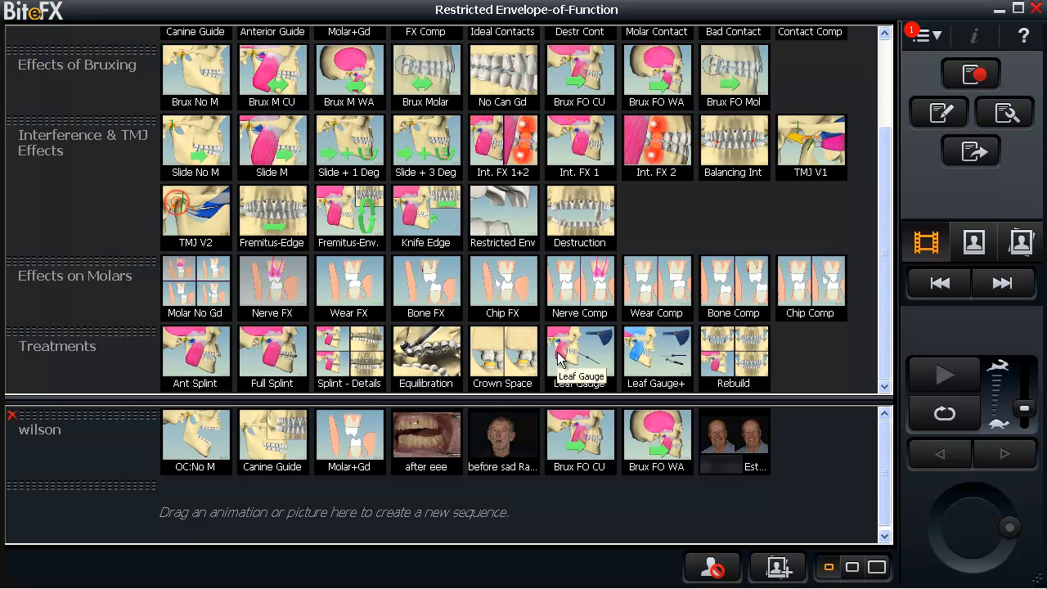
pyautogui.click(566, 205)
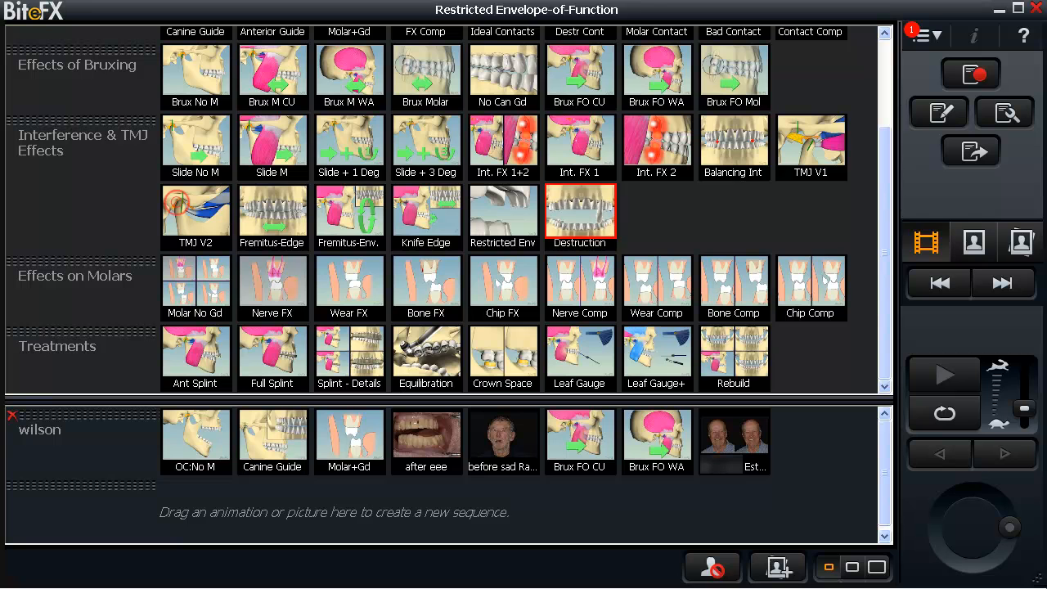
pyautogui.moveTo(41, 571); pyautogui.dragTo(845, 577)
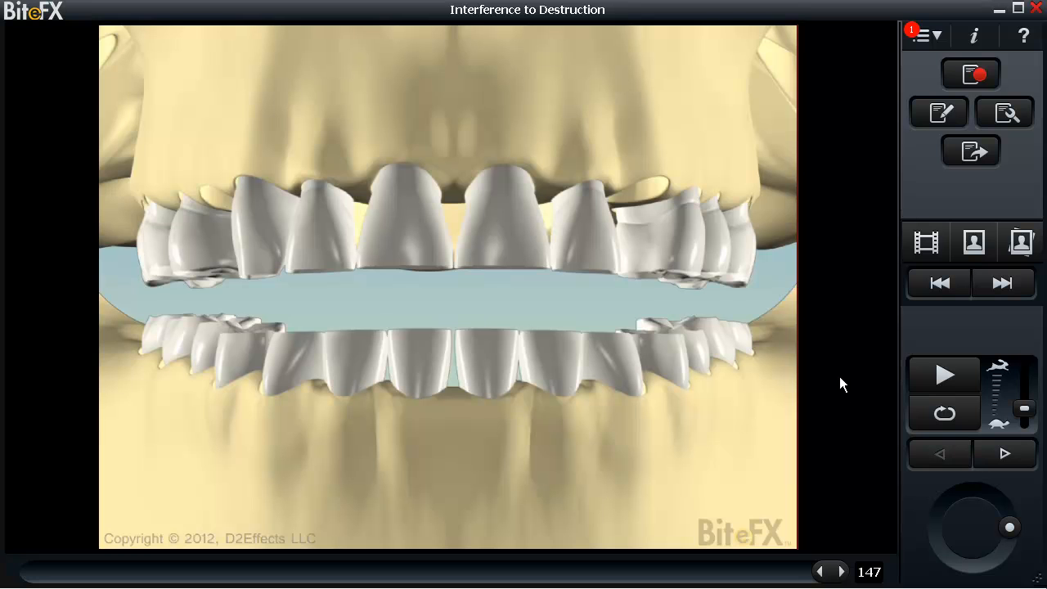
# - Open the Splint - Details animation from Treatments, scrub it to its last frame, and return to the Treatments animations
pyautogui.click(927, 246)
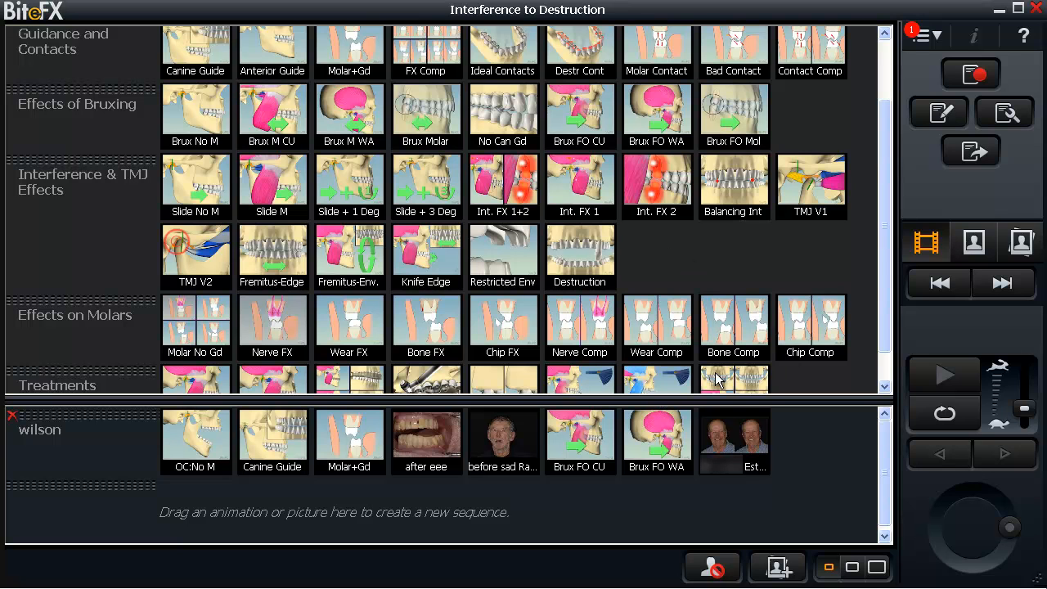
pyautogui.scroll(-2, 879, 304)
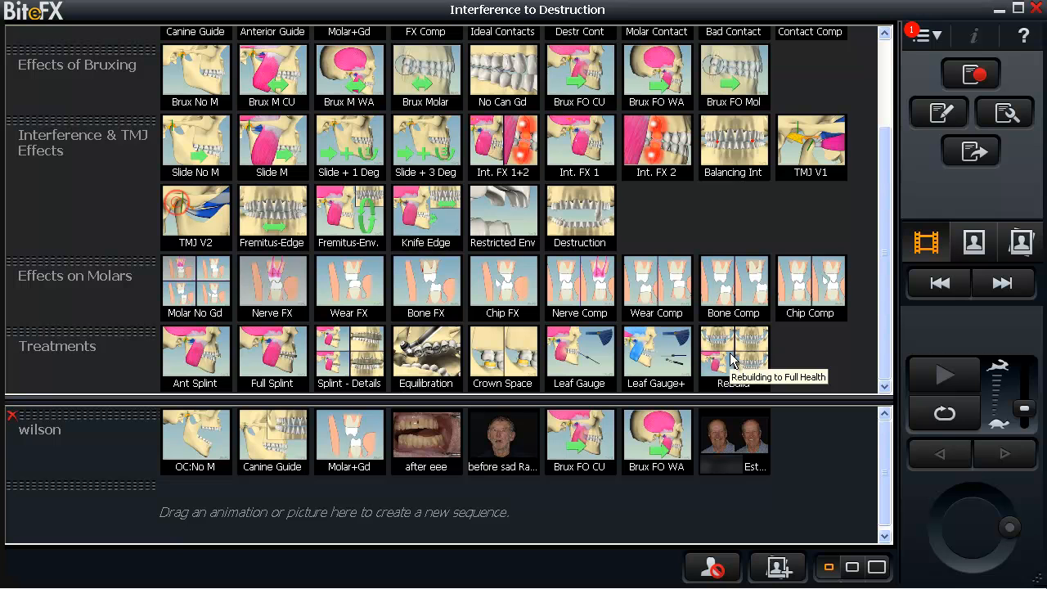
pyautogui.doubleClick(349, 365)
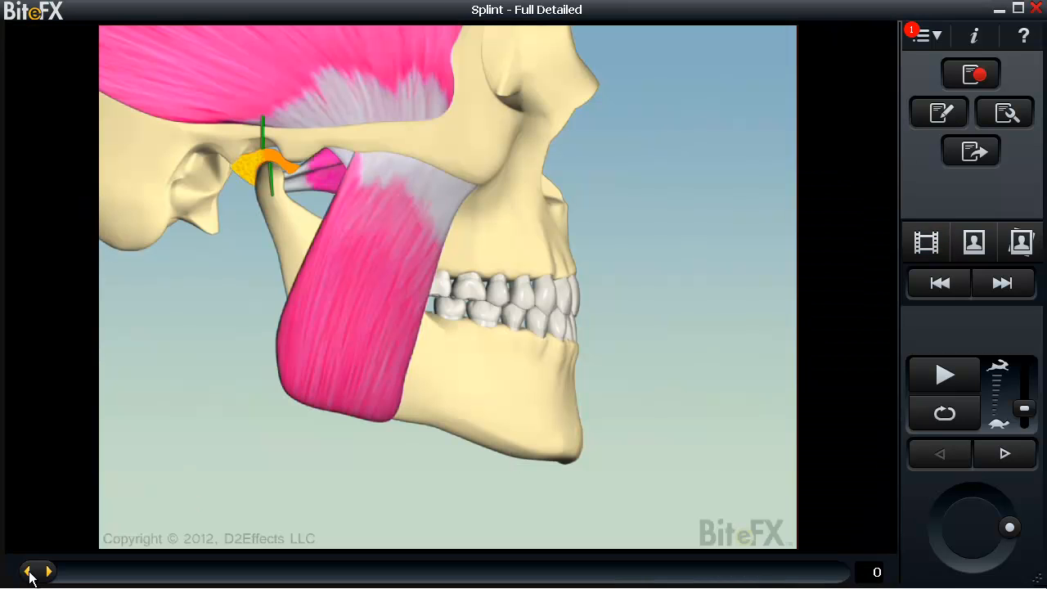
pyautogui.moveTo(33, 576); pyautogui.dragTo(830, 572)
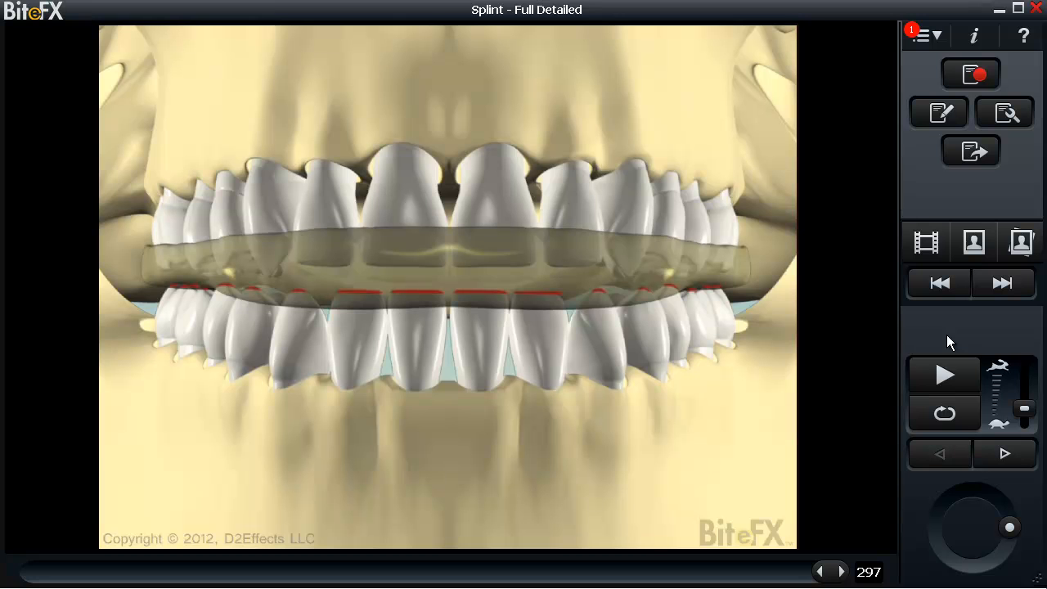
pyautogui.click(925, 242)
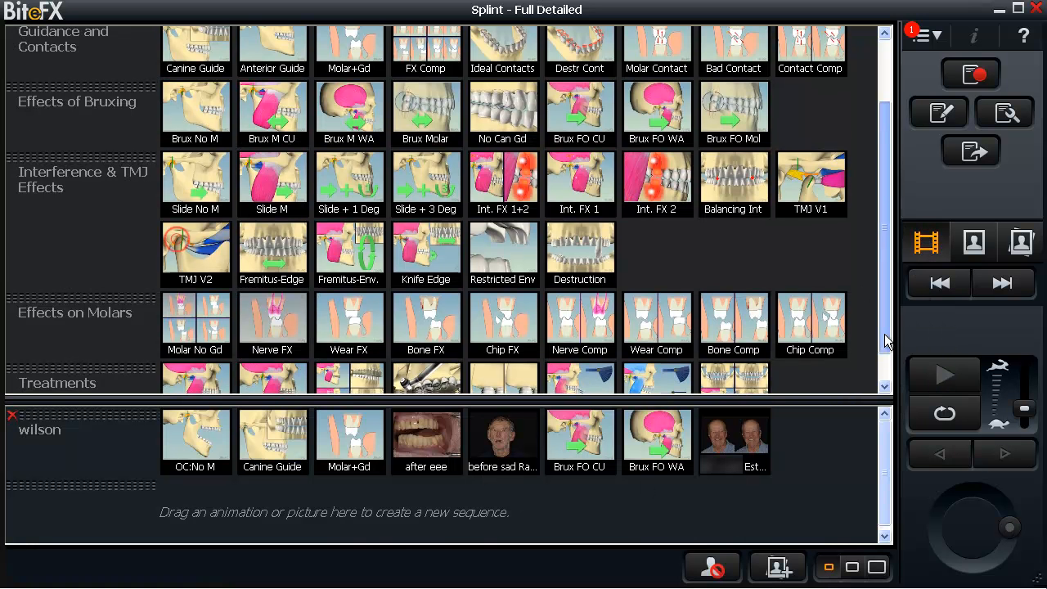
pyautogui.scroll(-1, 818, 368)
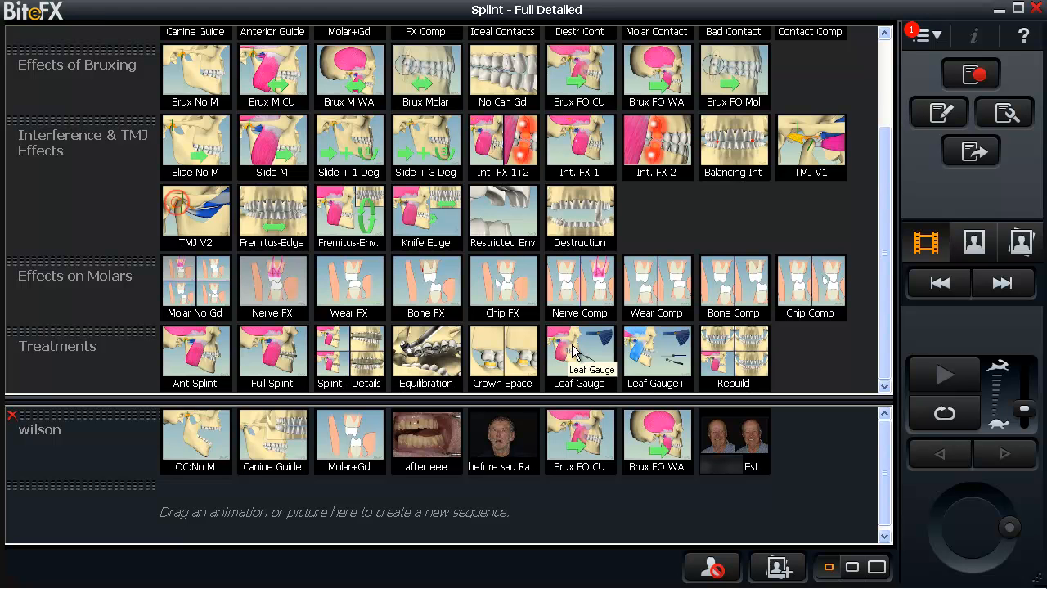